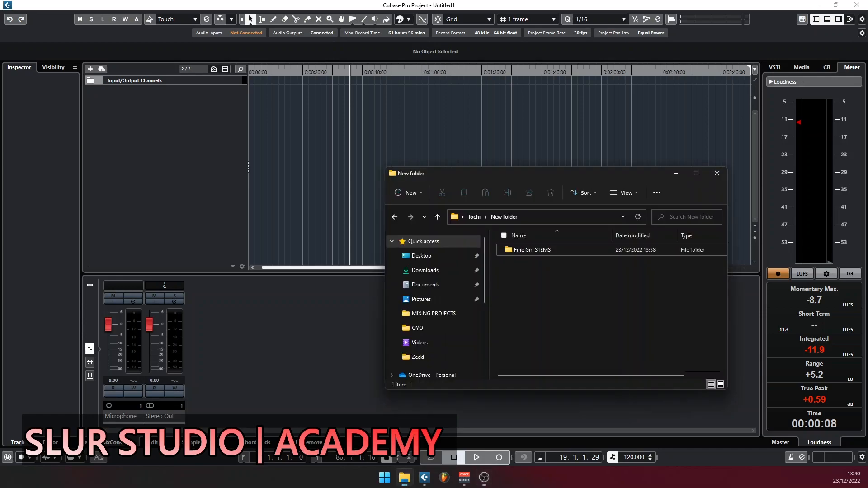
Rename the Fine Girl STEMS folder to "PROFIT - FINE GIRL T100 F 48KHZ".
{"action": "left_click_drag", "start_coordinate": [563, 177], "coordinate": [520, 158]}
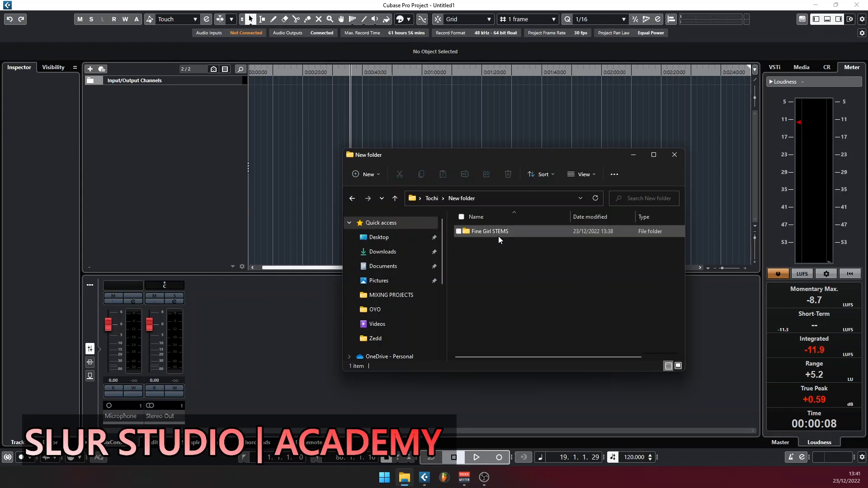
{"action": "mouse_move", "coordinate": [499, 236]}
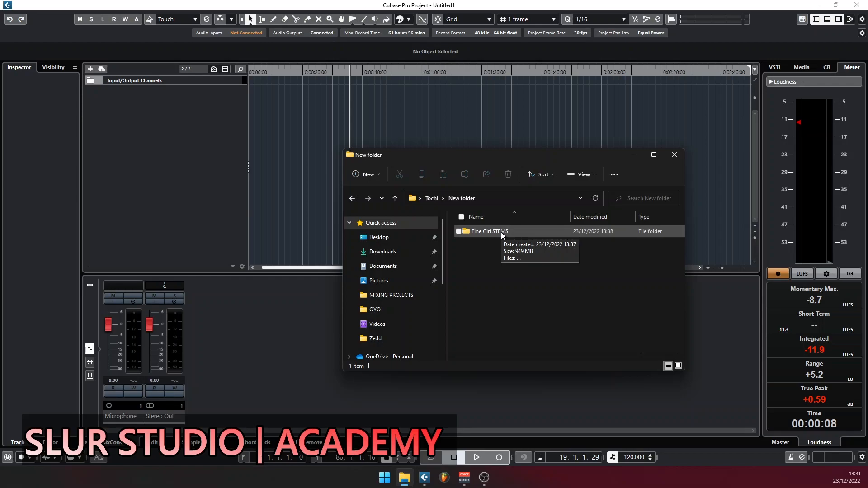
{"action": "left_click_drag", "start_coordinate": [495, 247], "coordinate": [481, 241]}
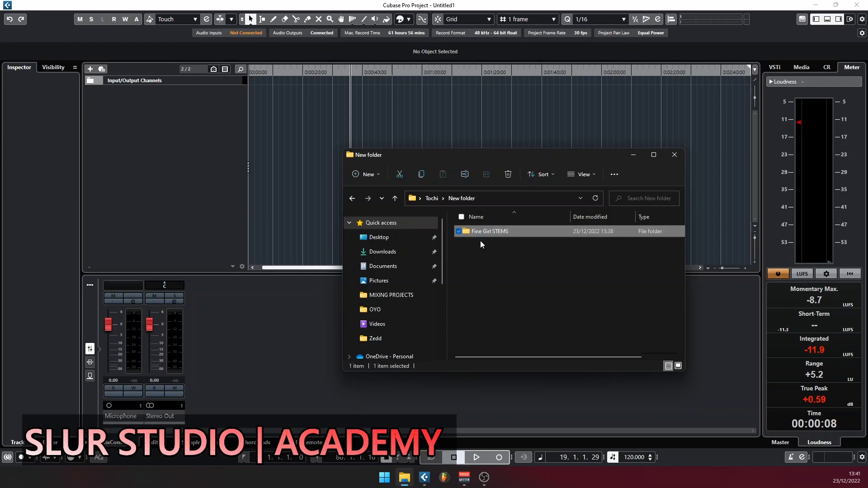
{"action": "left_click", "coordinate": [509, 232]}
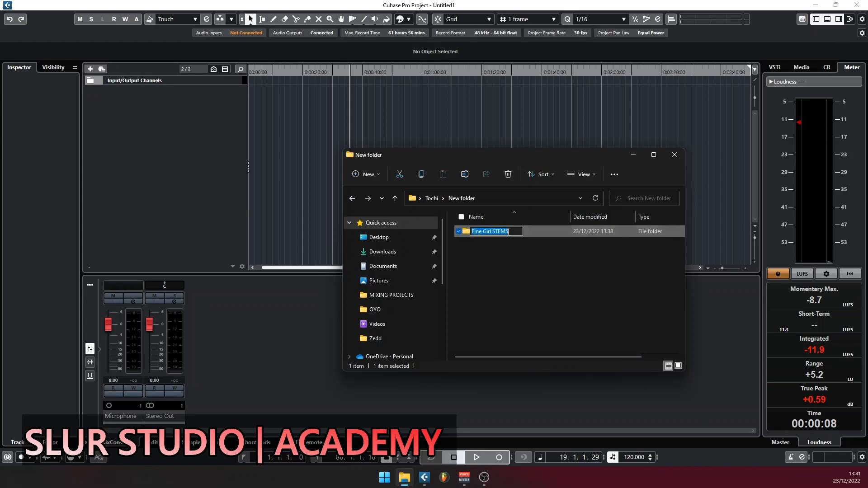
{"action": "type", "text": "PROFIT - FINE GIRL T100 F"}
{"action": "key", "text": "Return"}
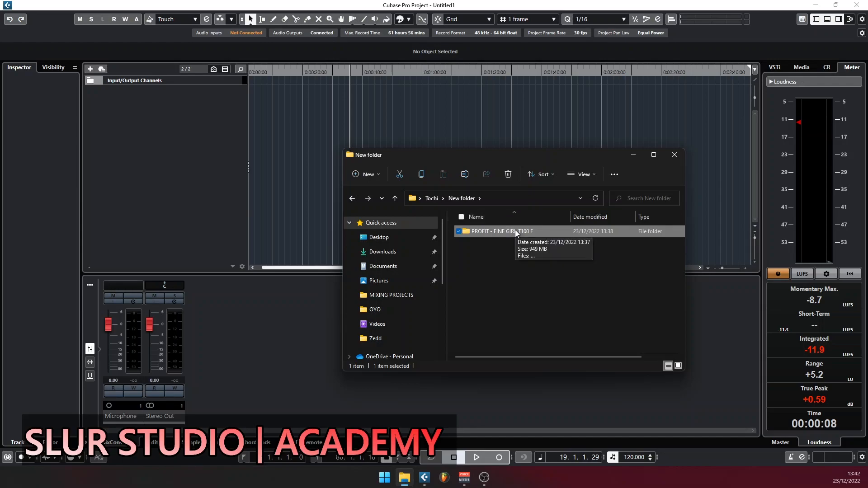
{"action": "left_click", "coordinate": [525, 264]}
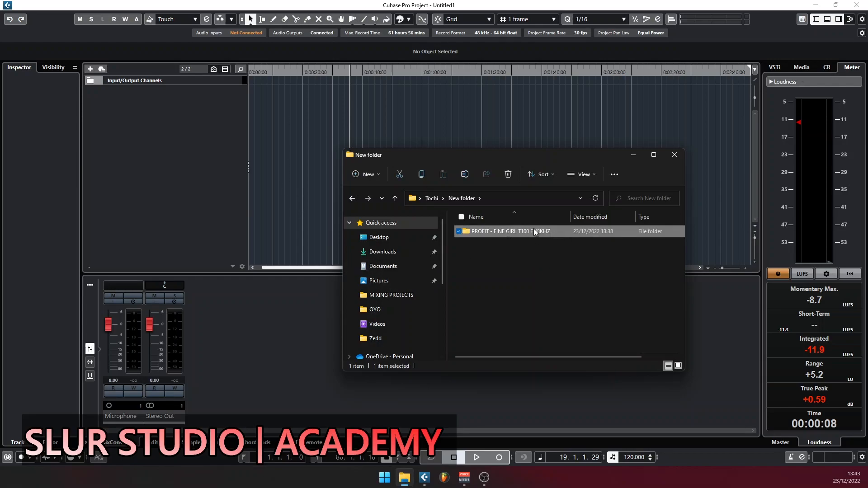
Switch to Cubase and, in Project Setup, try a 32 bit record depth, restore 64 bit float and accept the settings.
{"action": "left_click", "coordinate": [290, 181]}
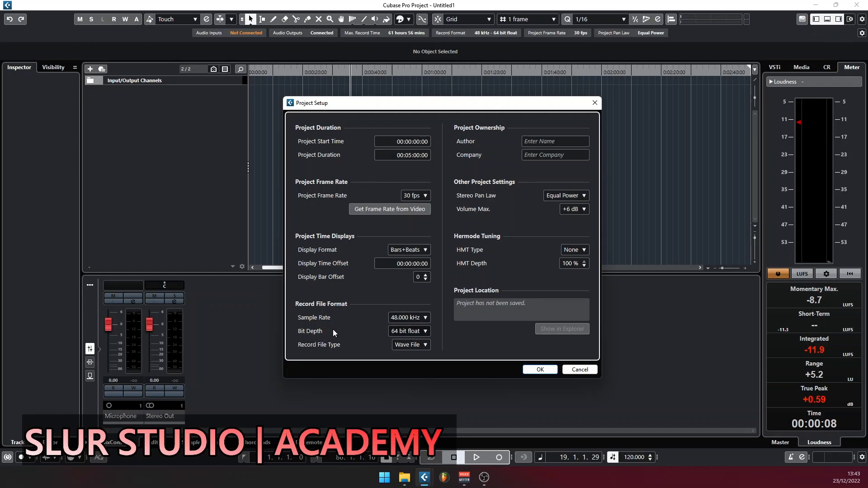
{"action": "left_click", "coordinate": [414, 330]}
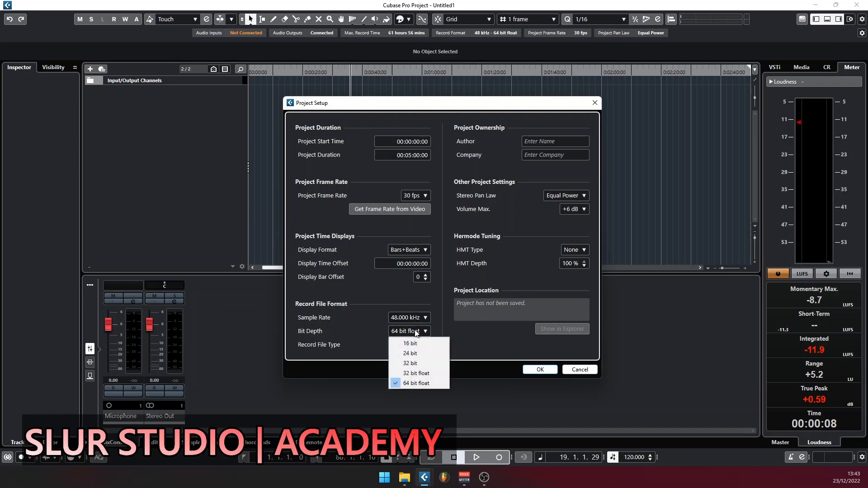
{"action": "left_click", "coordinate": [427, 365]}
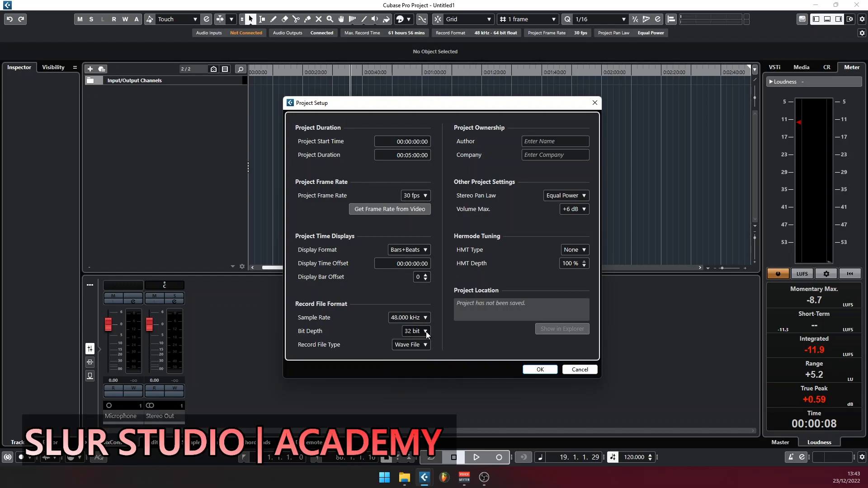
{"action": "left_click", "coordinate": [425, 331]}
{"action": "left_click", "coordinate": [422, 385]}
{"action": "left_click", "coordinate": [541, 370]}
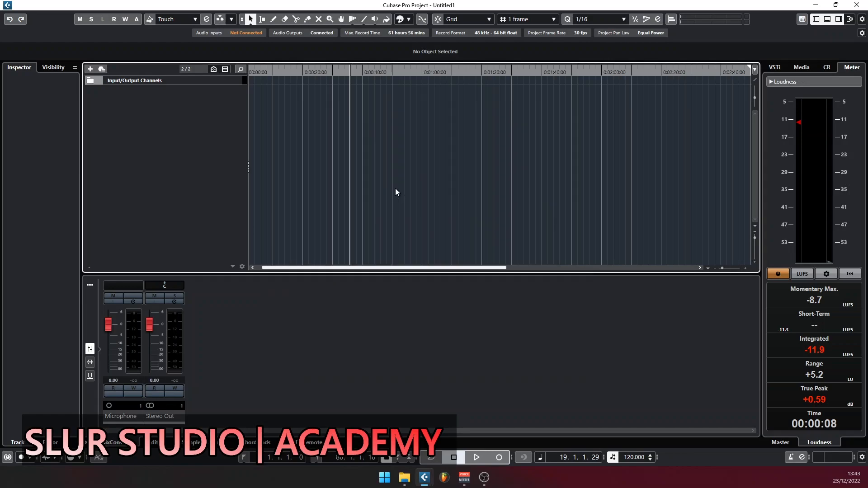
Set the project tempo to 100 BPM.
{"action": "double_click", "coordinate": [632, 458]}
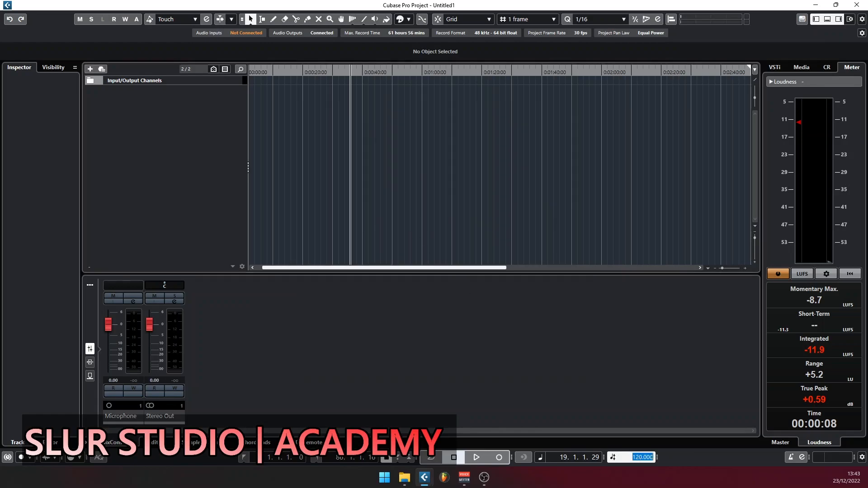
{"action": "type", "text": "100"}
{"action": "key", "text": "Return"}
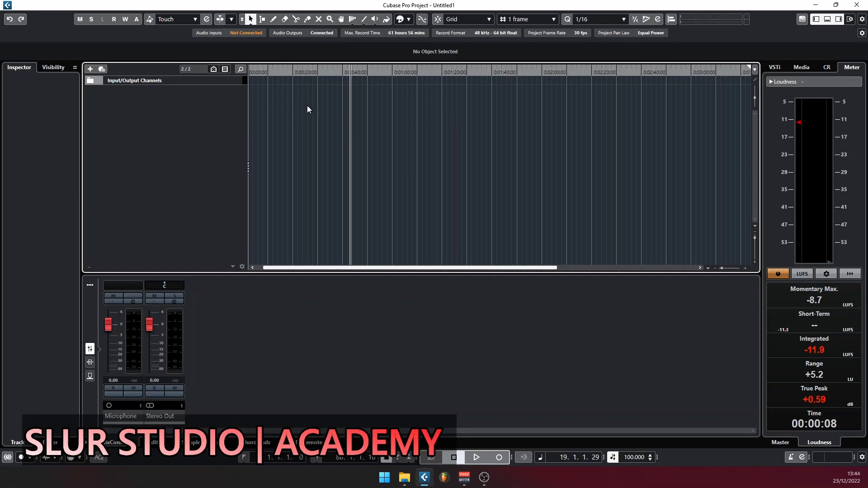
Switch the project ruler to Bars+Beats and set the grid type to Bar.
{"action": "right_click", "coordinate": [526, 72]}
{"action": "left_click", "coordinate": [533, 73]}
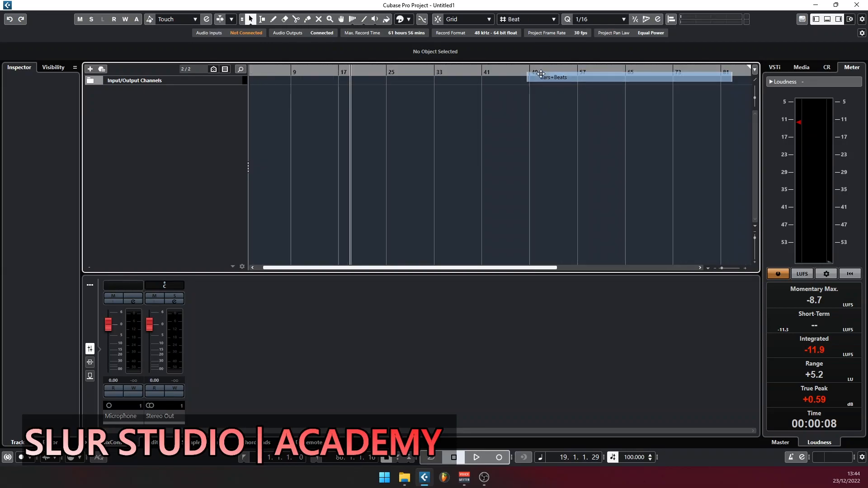
{"action": "left_click", "coordinate": [527, 18]}
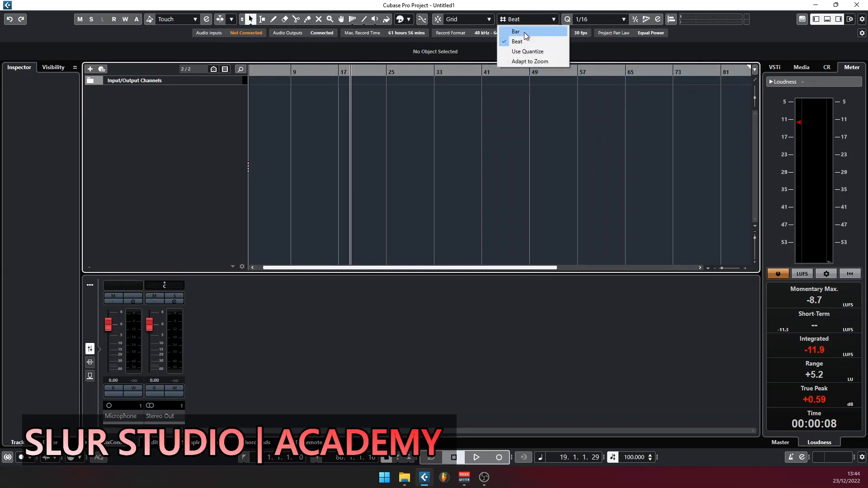
{"action": "left_click", "coordinate": [518, 31]}
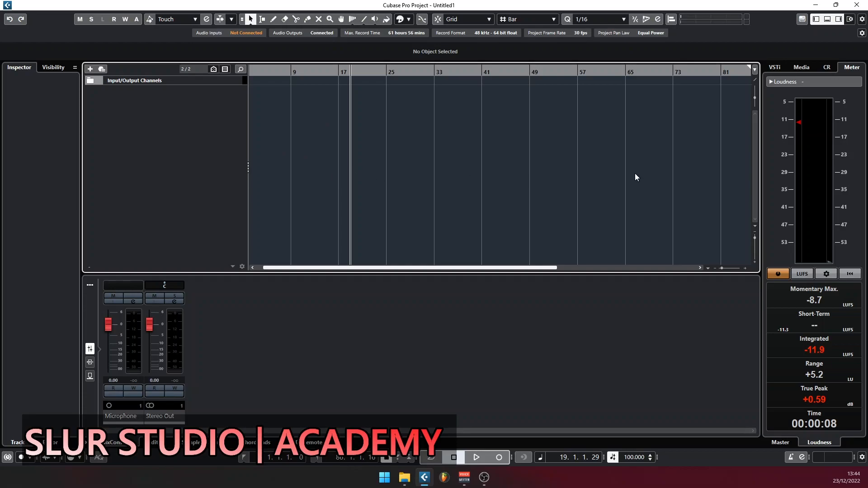
In File Explorer, open the PROFIT - FINE GIRL T100 F 48KHZ folder, widen the Name column and select all stem files.
{"action": "mouse_move", "coordinate": [410, 482]}
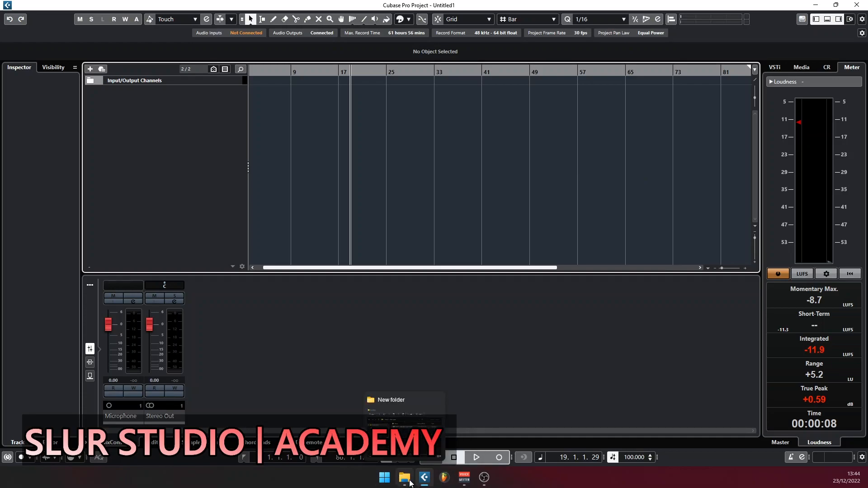
{"action": "left_click", "coordinate": [412, 424]}
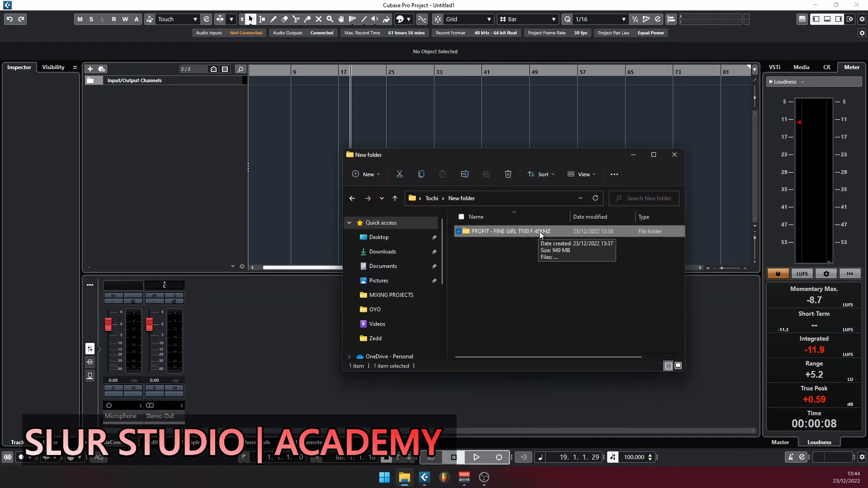
{"action": "double_click", "coordinate": [514, 232]}
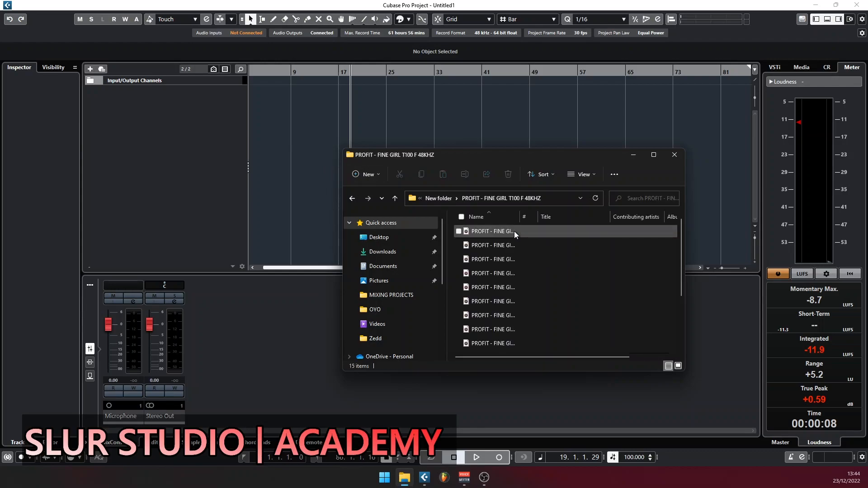
{"action": "left_click_drag", "start_coordinate": [520, 217], "coordinate": [611, 217]}
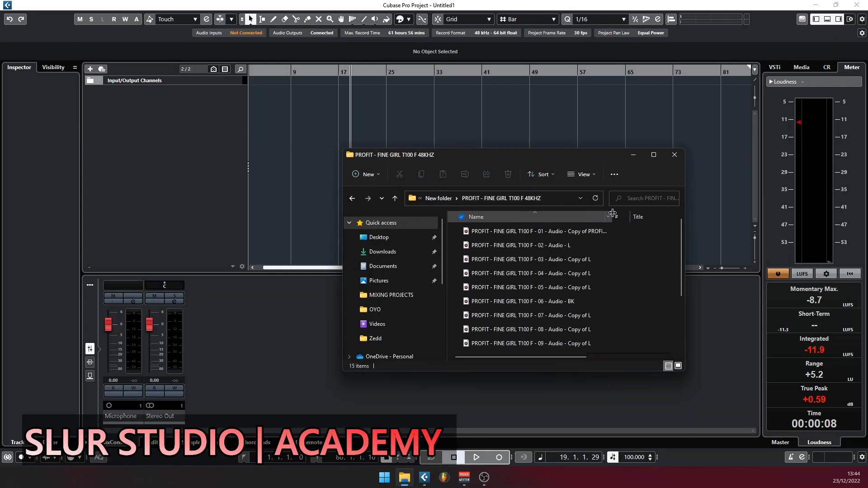
{"action": "left_click", "coordinate": [487, 232]}
{"action": "left_click_drag", "start_coordinate": [681, 245], "coordinate": [680, 337]}
{"action": "key", "text": "ctrl+a"}
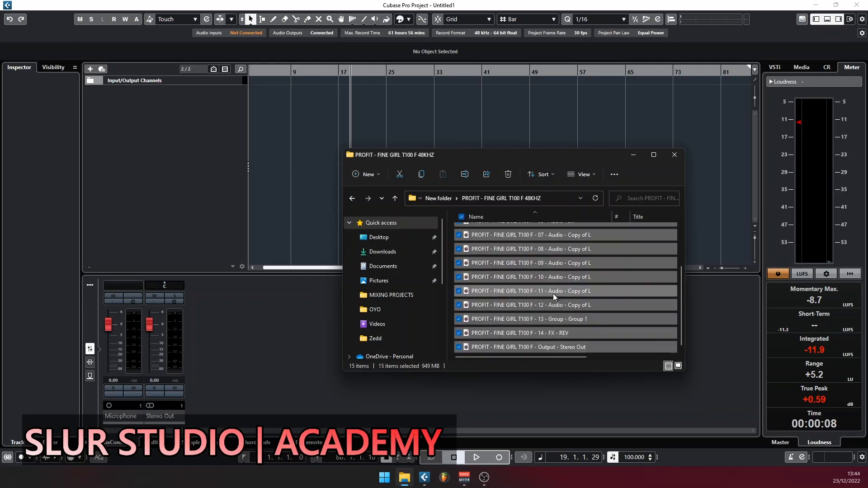
{"action": "scroll", "coordinate": [655, 295], "scroll_direction": "up", "scroll_amount": 3}
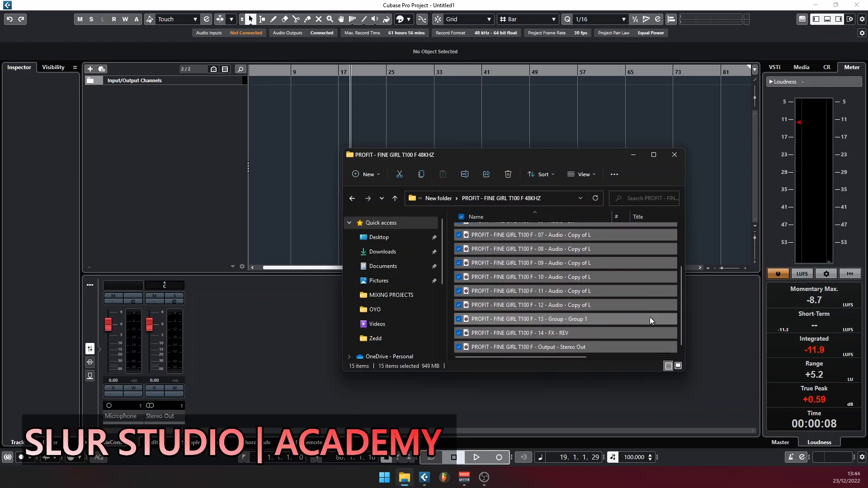
Import the selected stems into the Cubase project on different tracks, converting to project settings and copying to the project folder if needed.
{"action": "left_click_drag", "start_coordinate": [551, 159], "coordinate": [652, 197]}
{"action": "left_click_drag", "start_coordinate": [577, 270], "coordinate": [173, 131]}
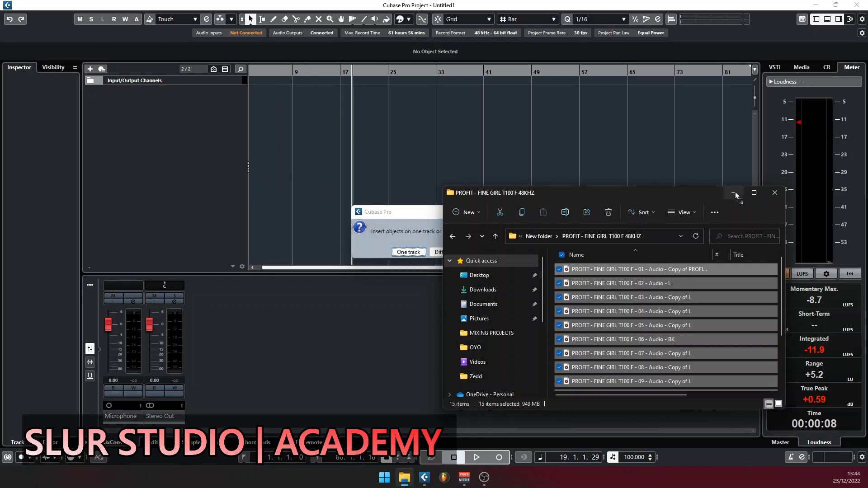
{"action": "left_click_drag", "start_coordinate": [400, 211], "coordinate": [298, 141]}
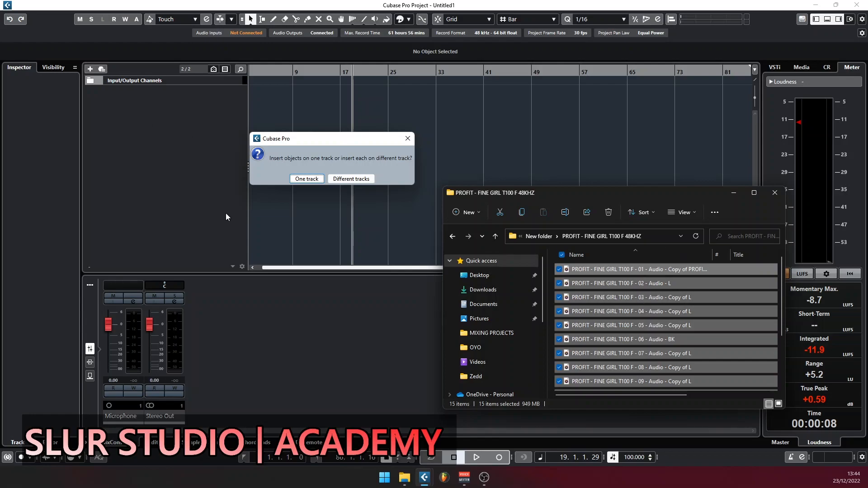
{"action": "left_click", "coordinate": [343, 180]}
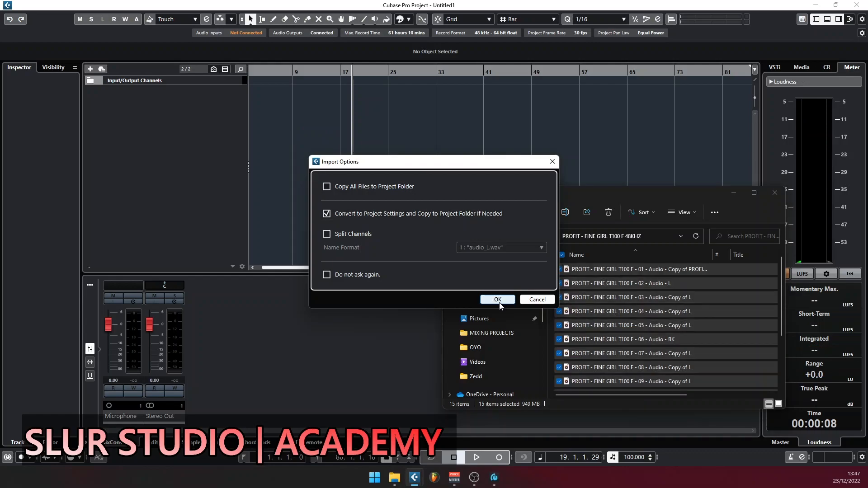
{"action": "left_click", "coordinate": [499, 302]}
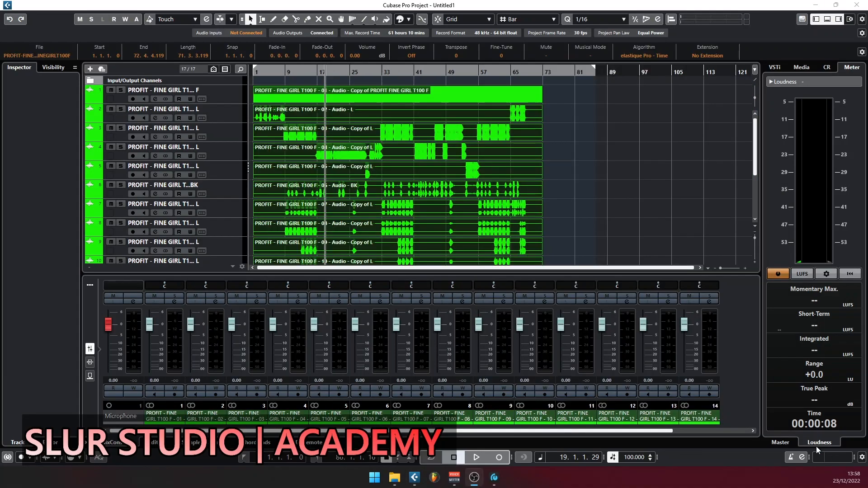
Deselect the imported clips, look through all the tracks and widen the track list slightly.
{"action": "left_click", "coordinate": [625, 187]}
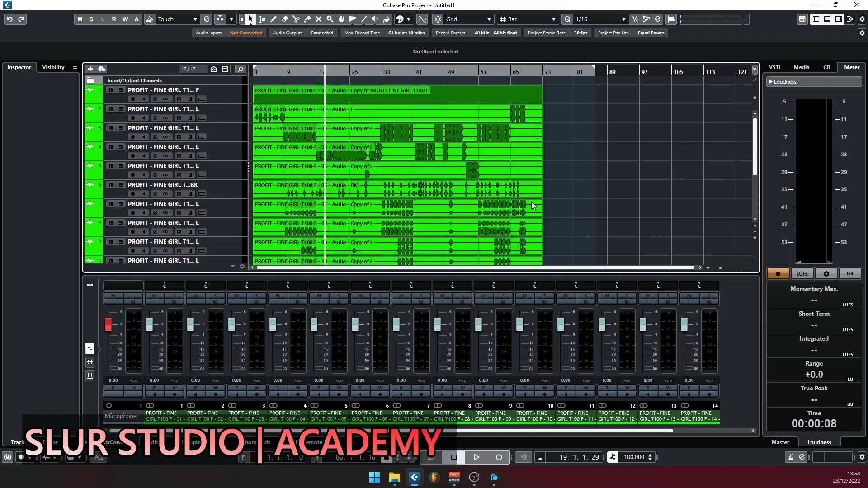
{"action": "scroll", "coordinate": [316, 121], "scroll_direction": "down", "scroll_amount": 5}
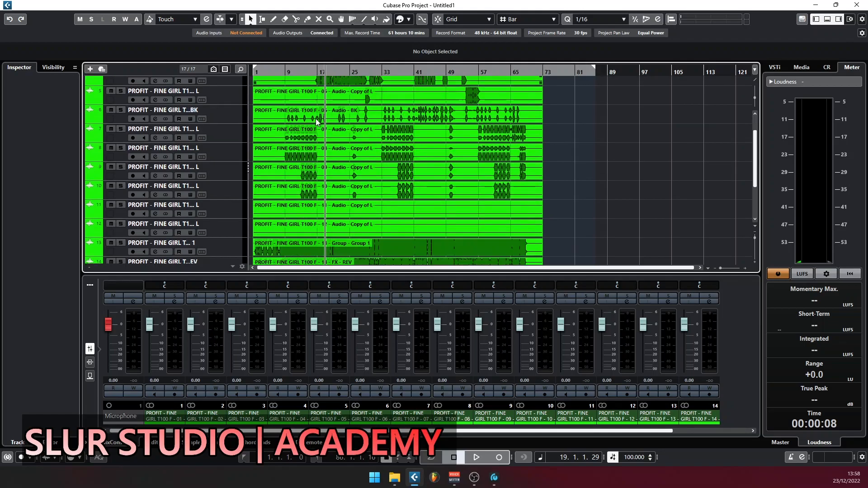
{"action": "scroll", "coordinate": [316, 122], "scroll_direction": "up", "scroll_amount": 5}
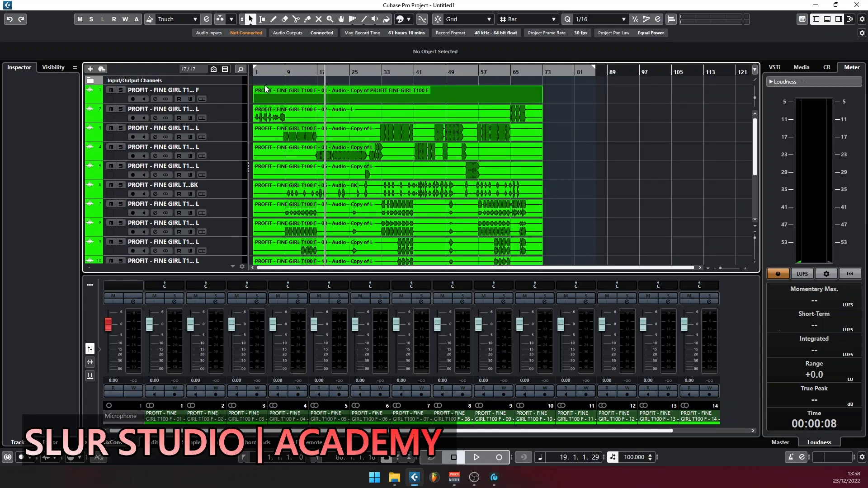
{"action": "mouse_move", "coordinate": [249, 109]}
{"action": "left_mouse_down"}
{"action": "mouse_move", "coordinate": [328, 109]}
{"action": "mouse_move", "coordinate": [260, 114]}
{"action": "left_mouse_up"}
{"action": "scroll", "coordinate": [207, 195], "scroll_direction": "down", "scroll_amount": 2}
{"action": "scroll", "coordinate": [207, 200], "scroll_direction": "up", "scroll_amount": 2}
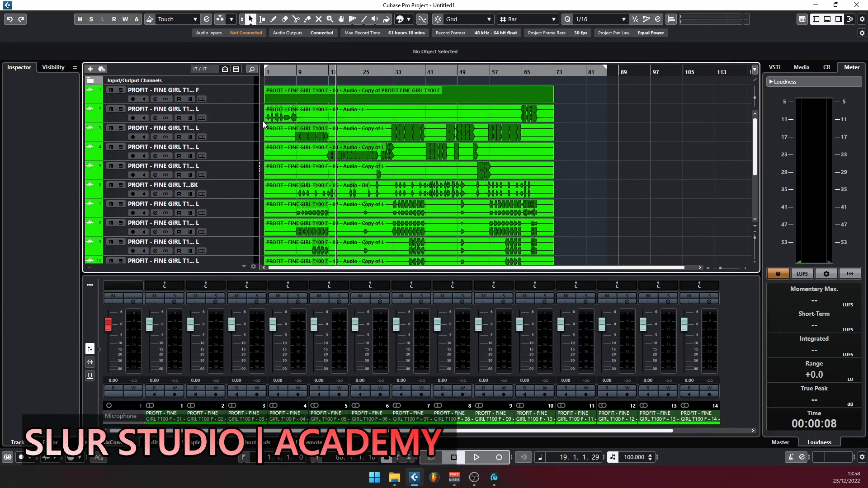
{"action": "mouse_move", "coordinate": [258, 121]}
{"action": "left_mouse_down"}
{"action": "mouse_move", "coordinate": [310, 121]}
{"action": "mouse_move", "coordinate": [257, 122]}
{"action": "left_mouse_up"}
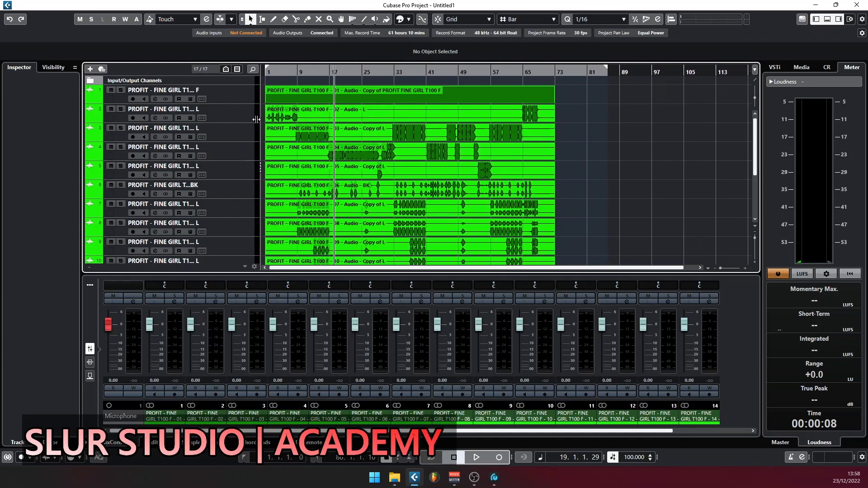
{"action": "scroll", "coordinate": [349, 163], "scroll_direction": "down", "scroll_amount": 3}
{"action": "scroll", "coordinate": [349, 167], "scroll_direction": "up", "scroll_amount": 3}
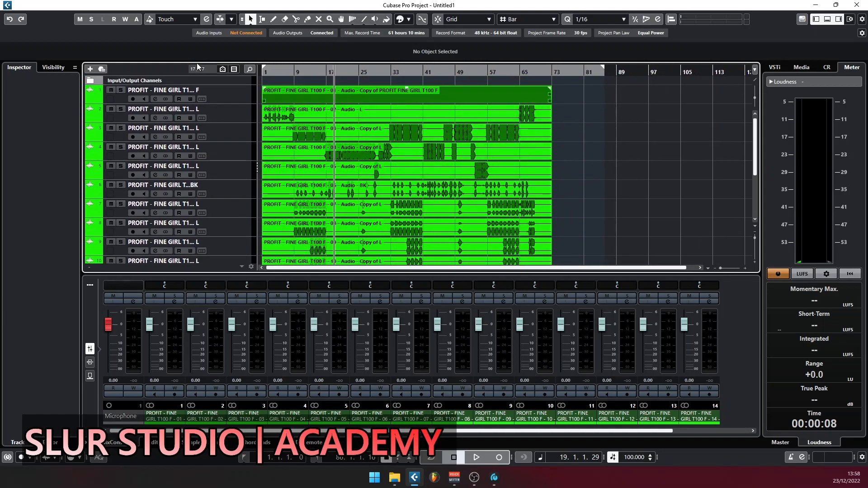
Solo the first track, play it from the project start and skip ahead to about bar 7.
{"action": "left_click_drag", "start_coordinate": [298, 71], "coordinate": [225, 69]}
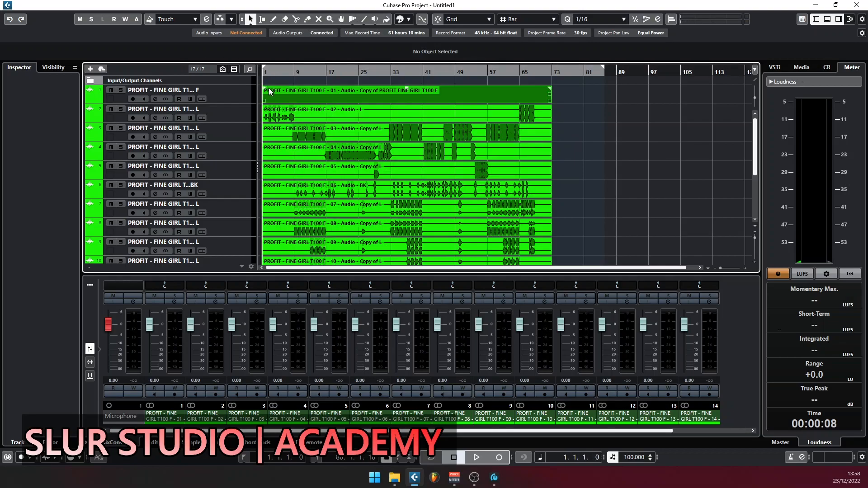
{"action": "left_click", "coordinate": [415, 478]}
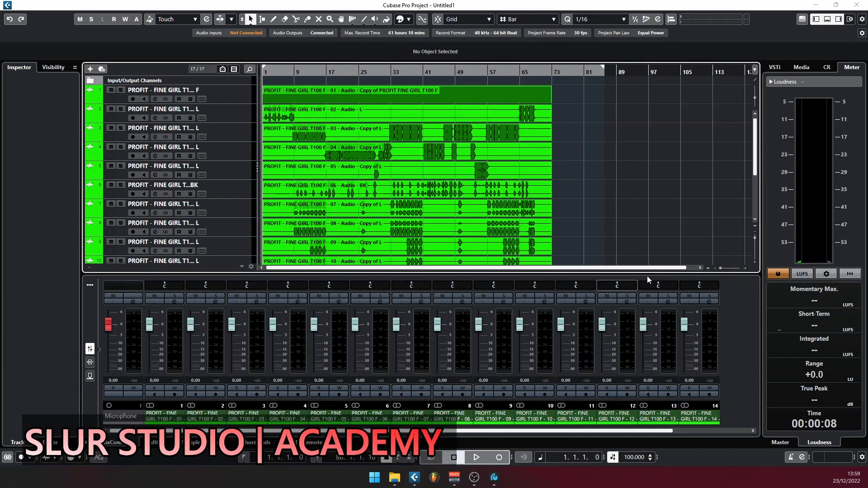
{"action": "left_click", "coordinate": [121, 90]}
{"action": "key", "text": "space"}
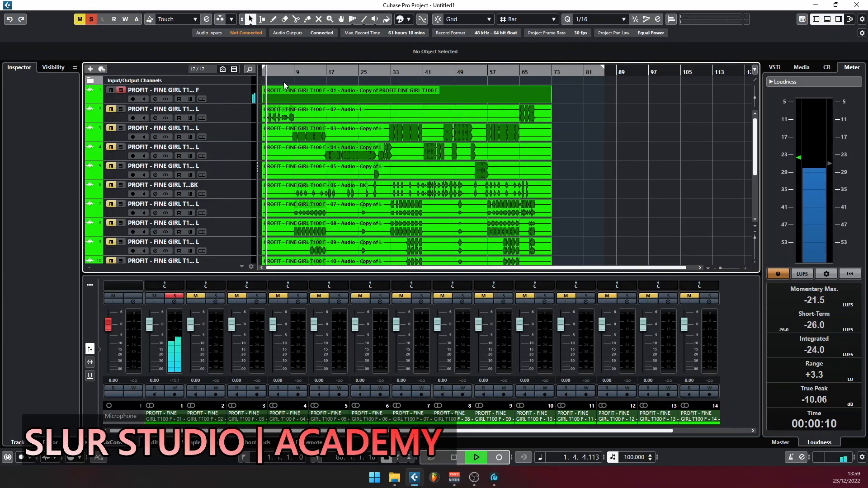
{"action": "left_click", "coordinate": [285, 69]}
{"action": "left_click", "coordinate": [367, 91]}
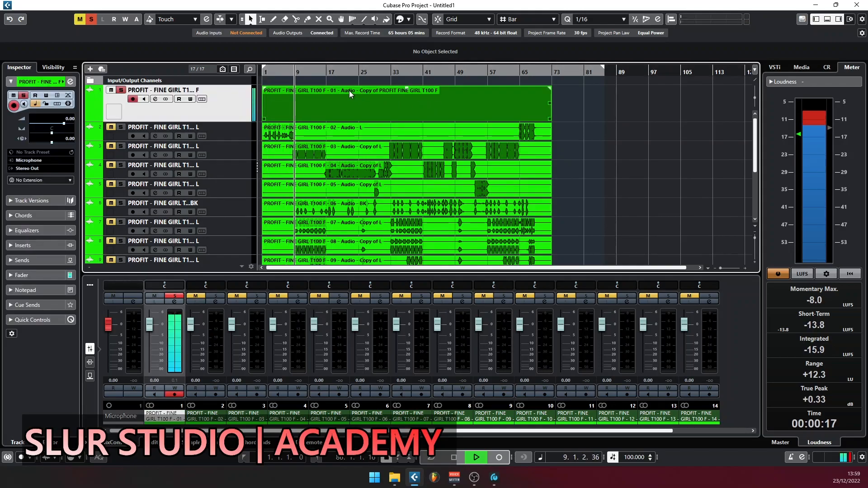
Stop playback and rename the first track to BEAT.
{"action": "key", "text": "space"}
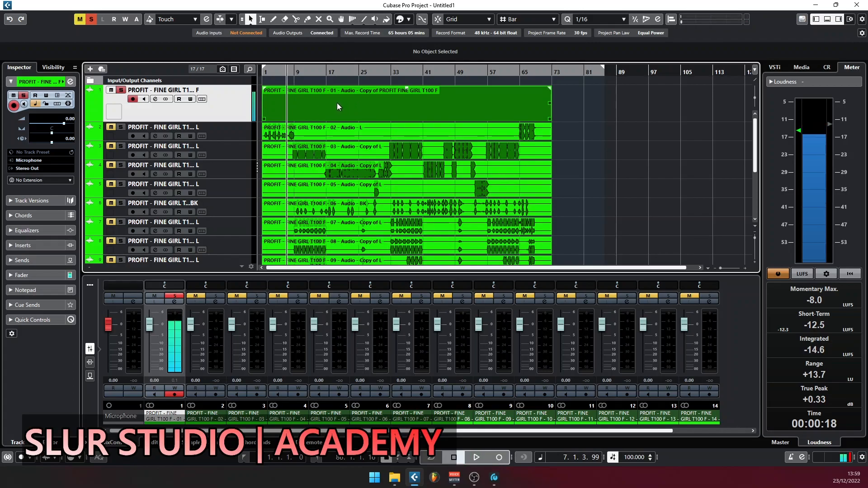
{"action": "double_click", "coordinate": [171, 89]}
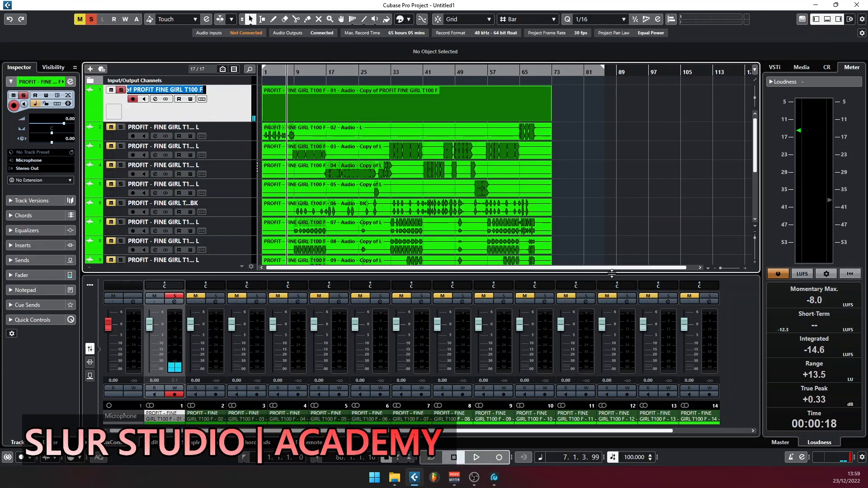
{"action": "type", "text": "BEAT"}
{"action": "key", "text": "Return"}
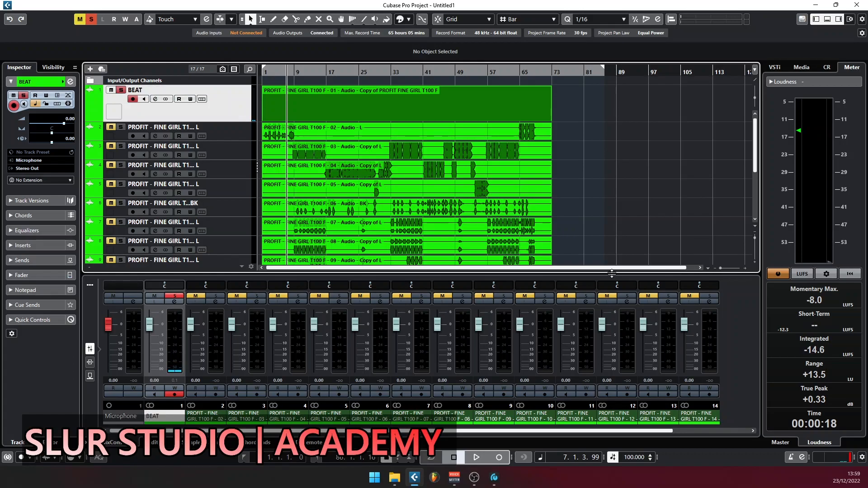
Mute the Group 1 clip on track 13 and audition the soloed FX - REV track.
{"action": "left_click", "coordinate": [236, 134]}
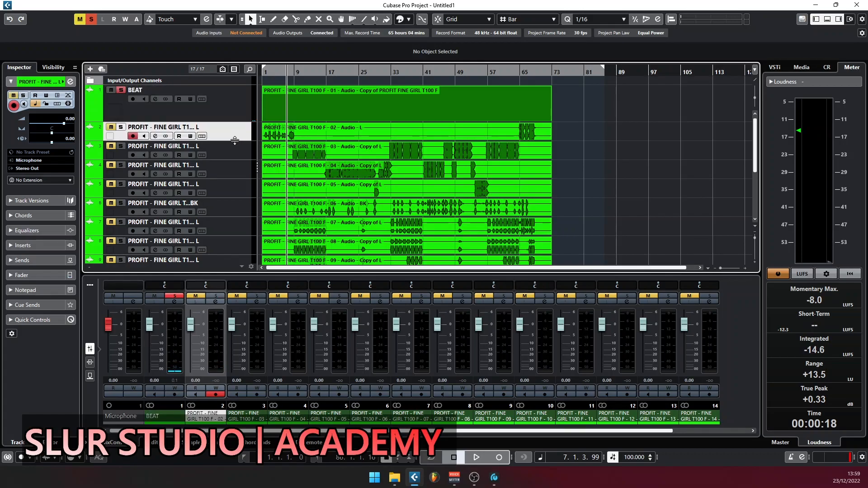
{"action": "scroll", "coordinate": [244, 181], "scroll_direction": "down", "scroll_amount": 6}
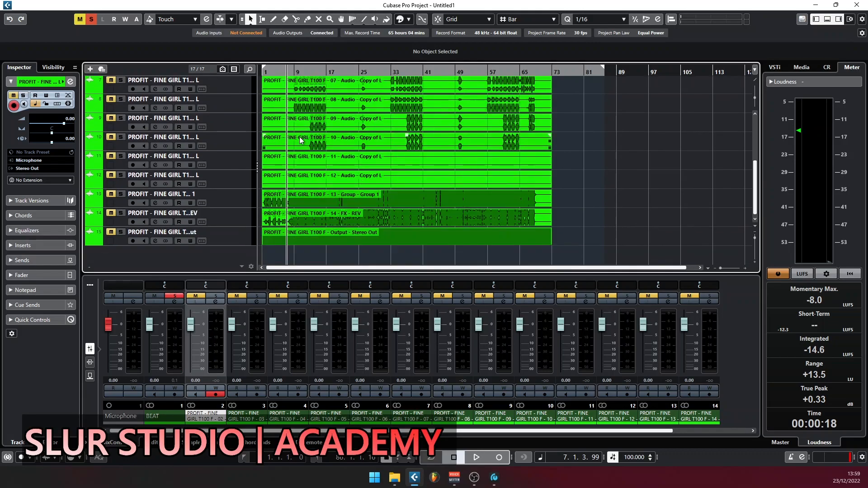
{"action": "left_click", "coordinate": [345, 202]}
{"action": "key", "text": "shift+m"}
{"action": "key", "text": "space"}
{"action": "key", "text": "space"}
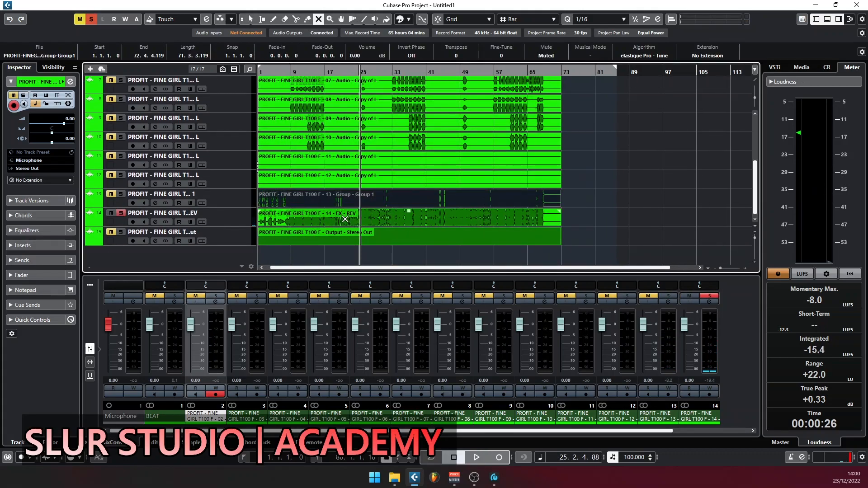
Mute the FX - REV and Stereo Out clips on tracks 14 and 15, auditioning the soloed output track.
{"action": "key", "text": "7"}
{"action": "left_click", "coordinate": [384, 222]}
{"action": "key", "text": "1"}
{"action": "left_click", "coordinate": [121, 232]}
{"action": "key", "text": "space"}
{"action": "right_click", "coordinate": [369, 201]}
{"action": "right_click", "coordinate": [590, 198]}
Audition the soloed second track from the project start and rename it INTRO OUTRO.
{"action": "scroll", "coordinate": [443, 229], "scroll_direction": "up", "scroll_amount": 6}
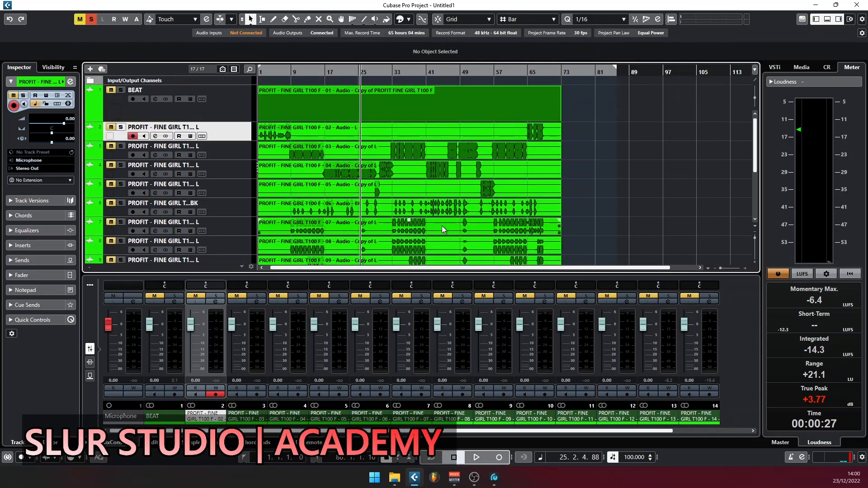
{"action": "key", "text": "KP_Decimal"}
{"action": "key", "text": "space"}
{"action": "left_click", "coordinate": [121, 128]}
{"action": "key", "text": "space"}
{"action": "double_click", "coordinate": [163, 127]}
{"action": "type", "text": "INTRO OUTRO"}
{"action": "key", "text": "Return"}
{"action": "left_click", "coordinate": [267, 138]}
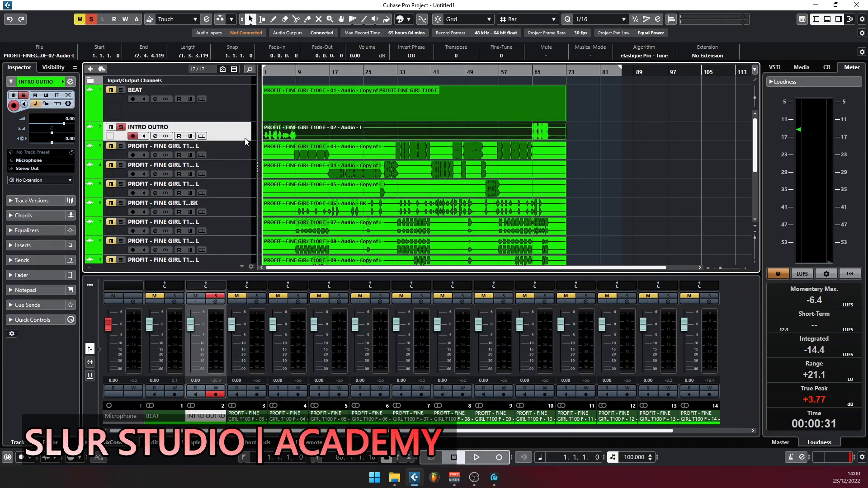
Make the INTRO OUTRO track taller, and solo and audition the track below it from just before bar 9.
{"action": "left_click_drag", "start_coordinate": [254, 141], "coordinate": [254, 177]}
{"action": "left_click", "coordinate": [572, 158]}
{"action": "scroll", "coordinate": [385, 164], "scroll_direction": "down", "scroll_amount": 1}
{"action": "left_click", "coordinate": [121, 182]}
{"action": "left_click", "coordinate": [290, 73]}
{"action": "key", "text": "space"}
{"action": "scroll", "coordinate": [394, 199], "scroll_direction": "down", "scroll_amount": 2}
{"action": "key", "text": "space"}
Rename tracks 3 to 6 as CHORUS LEAD, VERSE, ADDLIBS1 and ADDLIBS2.
{"action": "double_click", "coordinate": [163, 145]}
{"action": "type", "text": "CHORUS LEAD"}
{"action": "key", "text": "Return"}
{"action": "scroll", "coordinate": [407, 172], "scroll_direction": "up", "scroll_amount": 1}
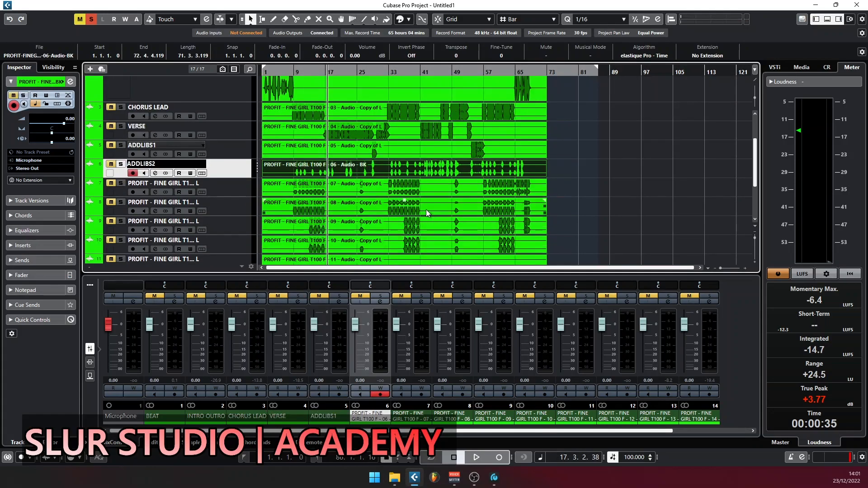
Select the clips on tracks 7 to 10 and rename those tracks BK1, BK2, BK3 and BK4.
{"action": "left_click", "coordinate": [420, 197]}
{"action": "scroll", "coordinate": [420, 201], "scroll_direction": "down", "scroll_amount": 2}
{"action": "left_click_drag", "start_coordinate": [600, 169], "coordinate": [282, 116]}
{"action": "scroll", "coordinate": [282, 117], "scroll_direction": "up", "scroll_amount": 1}
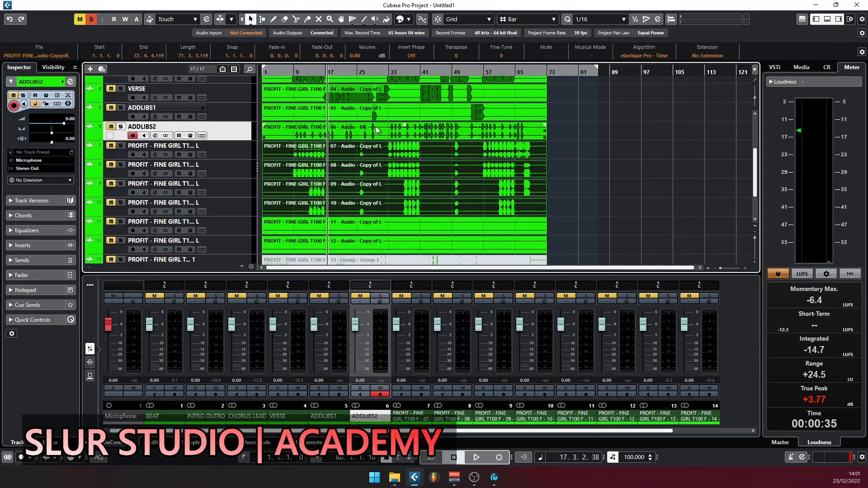
{"action": "left_click", "coordinate": [192, 151]}
{"action": "double_click", "coordinate": [192, 151]}
{"action": "type", "text": "BK1"}
{"action": "key", "text": "Tab"}
{"action": "type", "text": "BK2"}
{"action": "key", "text": "Tab"}
{"action": "type", "text": "BK3"}
{"action": "key", "text": "Tab"}
{"action": "type", "text": "BK4"}
{"action": "key", "text": "Return"}
Mute the empty clips on tracks 11 and 12.
{"action": "scroll", "coordinate": [374, 194], "scroll_direction": "down", "scroll_amount": 1}
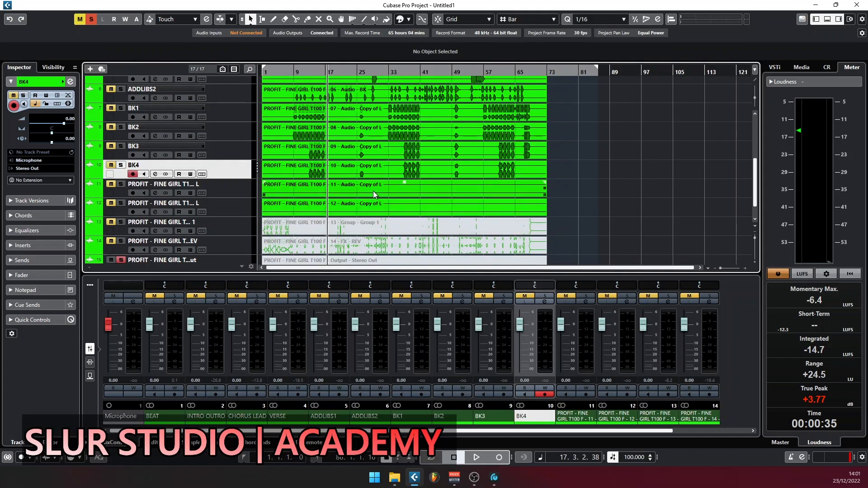
{"action": "left_click", "coordinate": [239, 188]}
{"action": "left_click", "coordinate": [238, 207]}
{"action": "key", "text": "shift+m"}
{"action": "scroll", "coordinate": [483, 207], "scroll_direction": "down", "scroll_amount": 1}
Remove tracks 11 to 15, including the group, reverb and stereo output stems, from the project.
{"action": "left_click", "coordinate": [233, 122]}
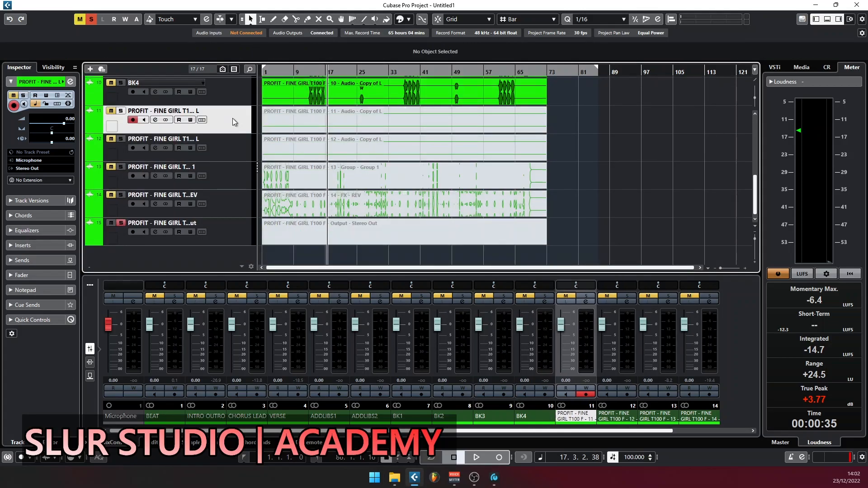
{"action": "left_click", "coordinate": [221, 233], "text": "shift"}
{"action": "right_click", "coordinate": [222, 233]}
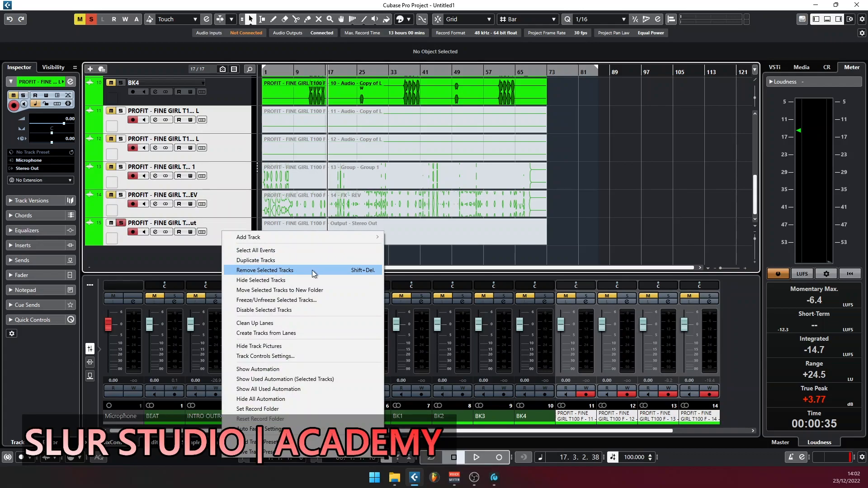
{"action": "left_click", "coordinate": [314, 272]}
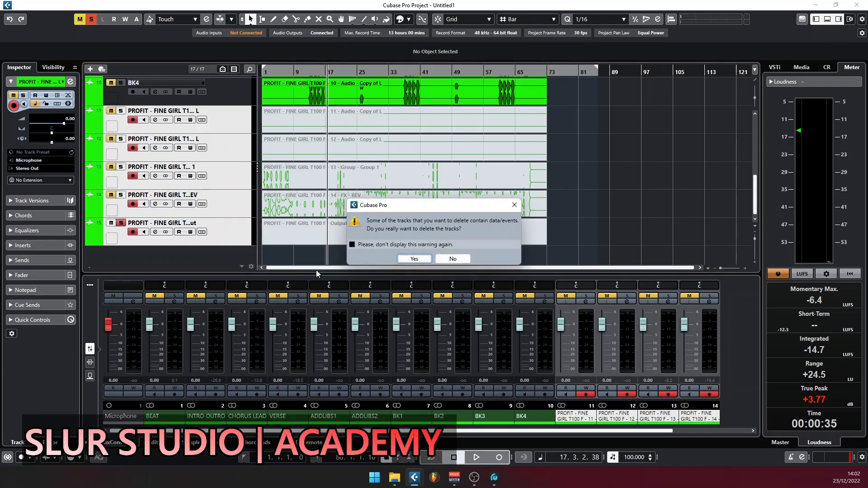
{"action": "left_click", "coordinate": [414, 258]}
Zoom in on the timeline and examine where each part plays, going through the INTRO OUTRO to ADDLIBS2 clips and the BK tracks.
{"action": "scroll", "coordinate": [528, 171], "scroll_direction": "up", "scroll_amount": 5}
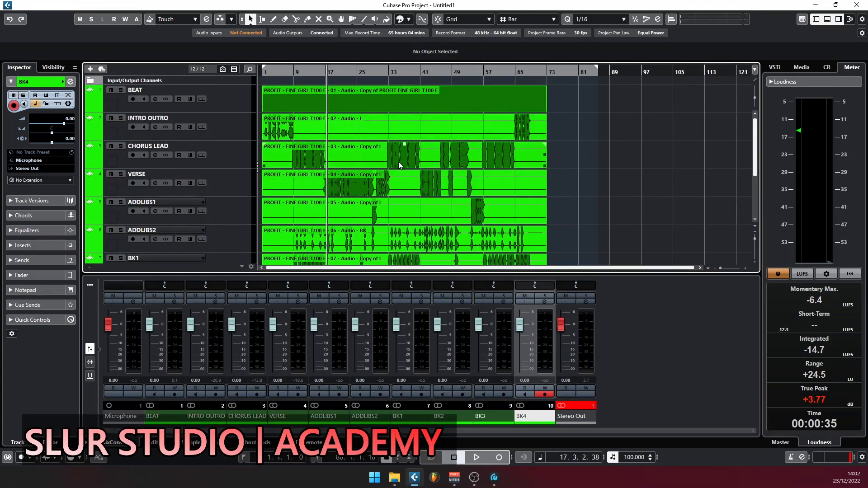
{"action": "key", "text": "h"}
{"action": "scroll", "coordinate": [390, 175], "scroll_direction": "down", "scroll_amount": 5}
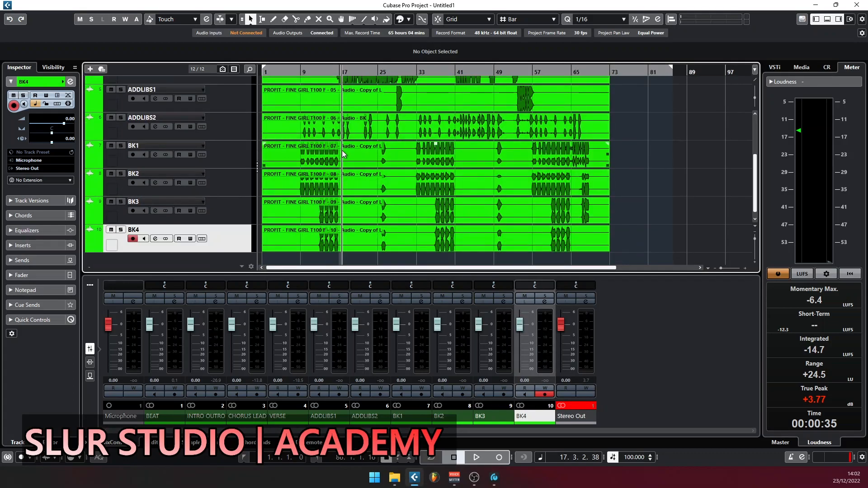
{"action": "scroll", "coordinate": [317, 151], "scroll_direction": "up", "scroll_amount": 5}
{"action": "left_click", "coordinate": [305, 129]}
{"action": "left_click", "coordinate": [307, 151]}
{"action": "left_click", "coordinate": [311, 127]}
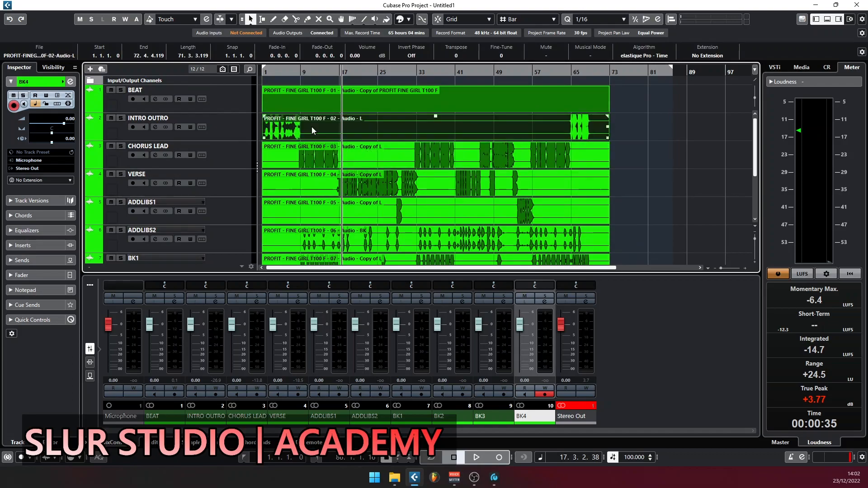
{"action": "left_click", "coordinate": [312, 149]}
{"action": "left_click", "coordinate": [321, 179]}
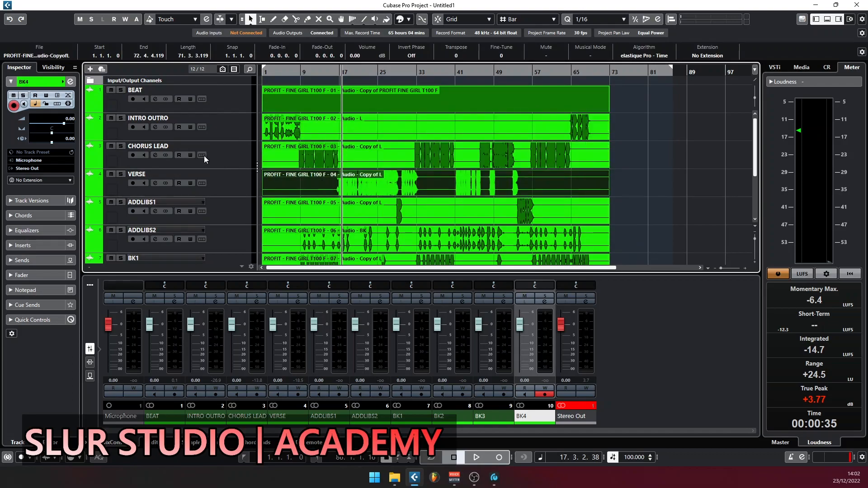
{"action": "left_click", "coordinate": [346, 212]}
{"action": "left_click", "coordinate": [348, 232]}
{"action": "scroll", "coordinate": [361, 207], "scroll_direction": "down", "scroll_amount": 2}
{"action": "scroll", "coordinate": [361, 207], "scroll_direction": "up", "scroll_amount": 1}
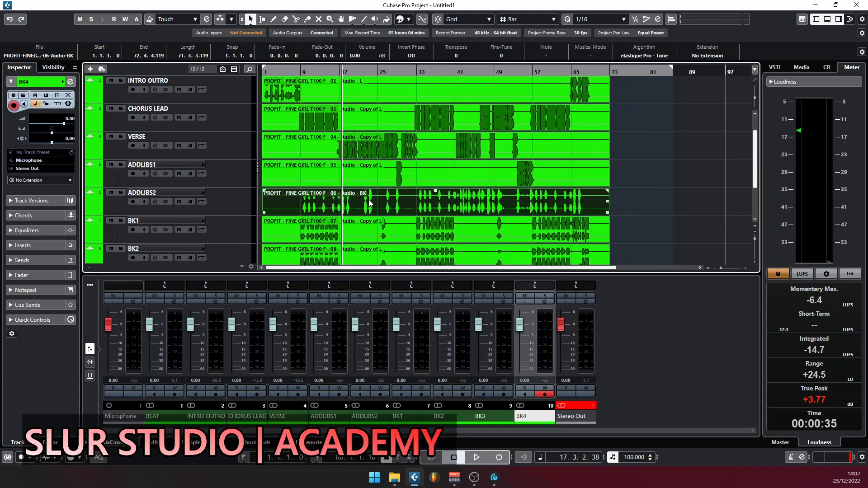
{"action": "scroll", "coordinate": [369, 200], "scroll_direction": "up", "scroll_amount": 1}
{"action": "left_click", "coordinate": [543, 182]}
{"action": "left_click", "coordinate": [528, 209]}
{"action": "left_click", "coordinate": [509, 230]}
{"action": "scroll", "coordinate": [513, 209], "scroll_direction": "down", "scroll_amount": 2}
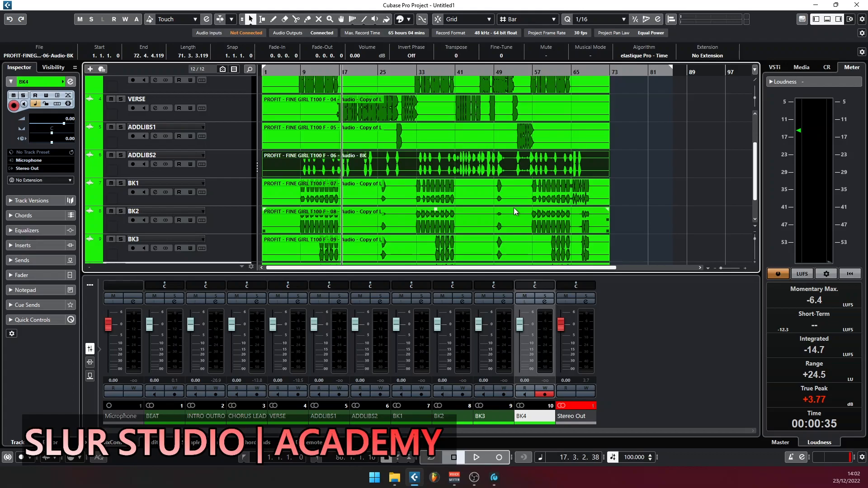
{"action": "scroll", "coordinate": [337, 167], "scroll_direction": "up", "scroll_amount": 3}
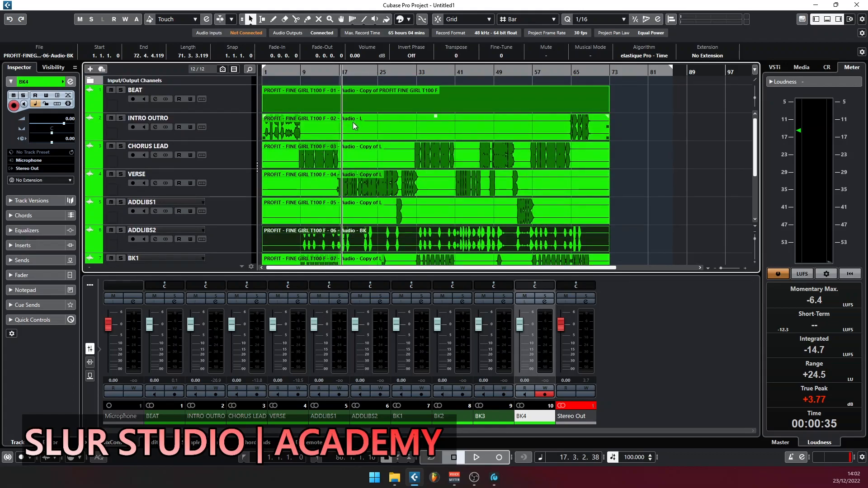
Rename the audio files of the INTRO OUTRO and CHORUS LEAD track clips as INTRO and CHORUS LEAD.
{"action": "left_click", "coordinate": [335, 127]}
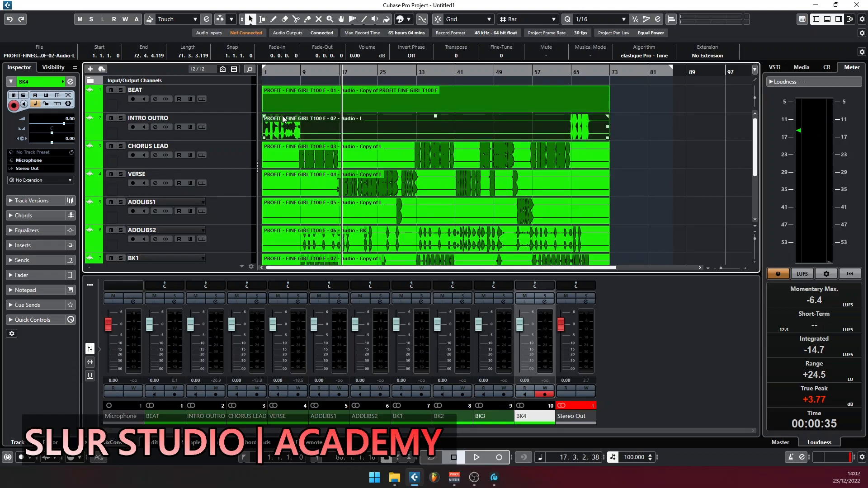
{"action": "left_click", "coordinate": [31, 55]}
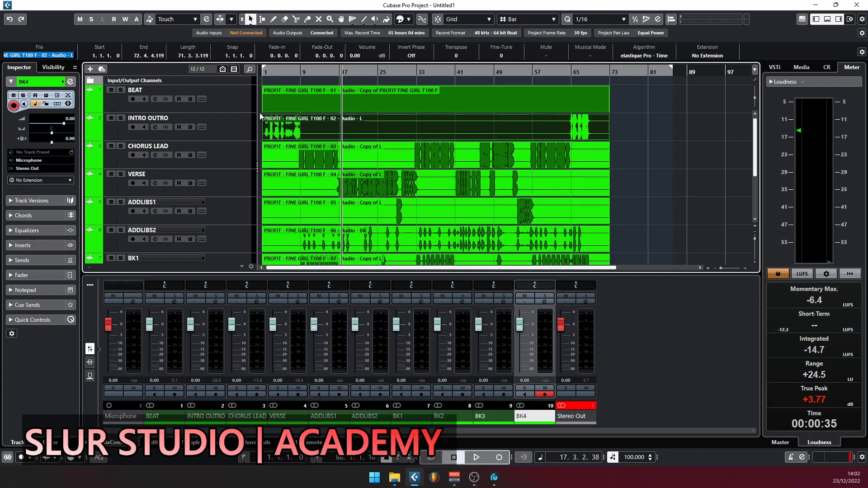
{"action": "key", "text": "BackSpace"}
{"action": "key", "text": "Return"}
{"action": "left_click", "coordinate": [34, 56]}
{"action": "type", "text": "CHORUS LEAD"}
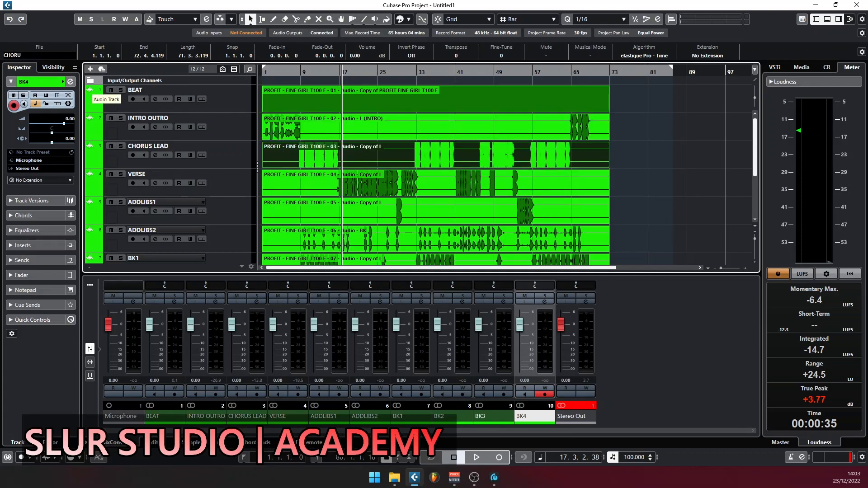
{"action": "key", "text": "Return"}
Rename the audio file of the clip on the VERSE track as VERSE.
{"action": "left_click", "coordinate": [342, 182]}
{"action": "left_click", "coordinate": [34, 55]}
{"action": "type", "text": "VERSE"}
{"action": "key", "text": "Return"}
Rename the audio files of the ADDLIBS1 and ADDLIBS2 track clips as ADDLIB and ADDLIB2.
{"action": "left_click", "coordinate": [352, 219]}
{"action": "scroll", "coordinate": [352, 218], "scroll_direction": "down", "scroll_amount": 3}
{"action": "left_click", "coordinate": [45, 55]}
{"action": "type", "text": "ADDLIB"}
{"action": "key", "text": "Return"}
{"action": "left_click", "coordinate": [346, 165]}
{"action": "left_click", "coordinate": [53, 55]}
{"action": "type", "text": "ADDLI"}
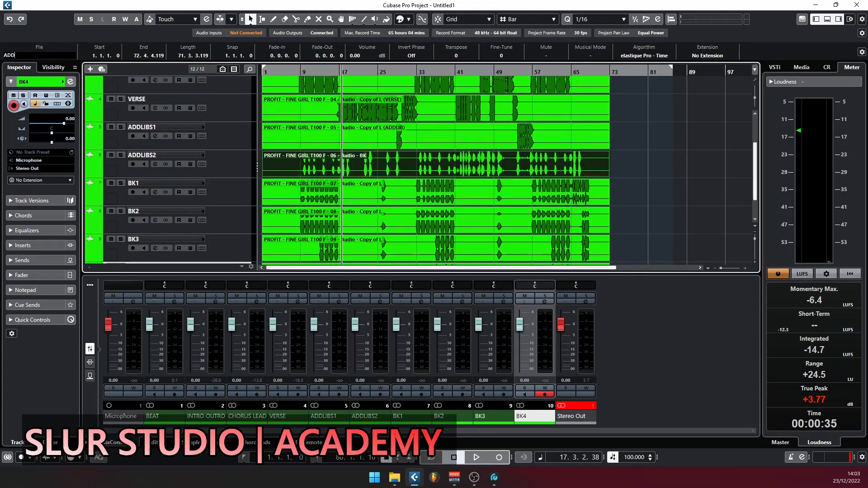
{"action": "key", "text": "Return"}
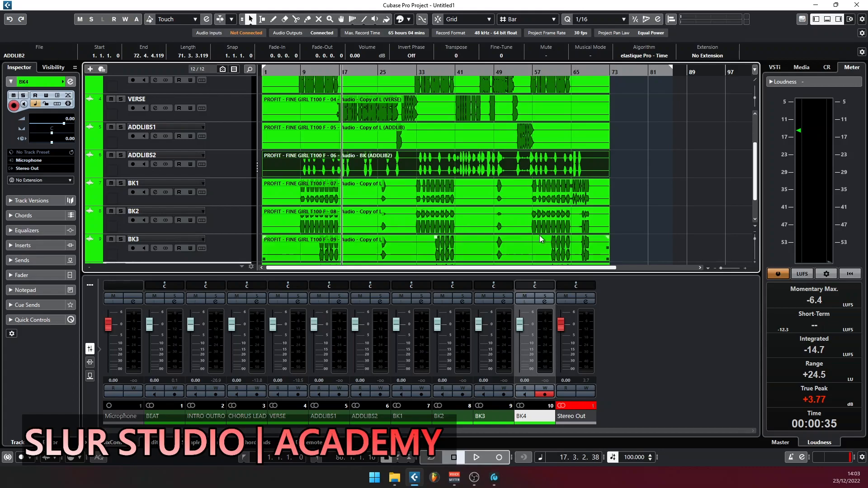
Reduce the height of all tracks and select the clips on the INTRO OUTRO to ADDLIBS2 tracks.
{"action": "left_click", "coordinate": [625, 189]}
{"action": "scroll", "coordinate": [528, 180], "scroll_direction": "up", "scroll_amount": 3}
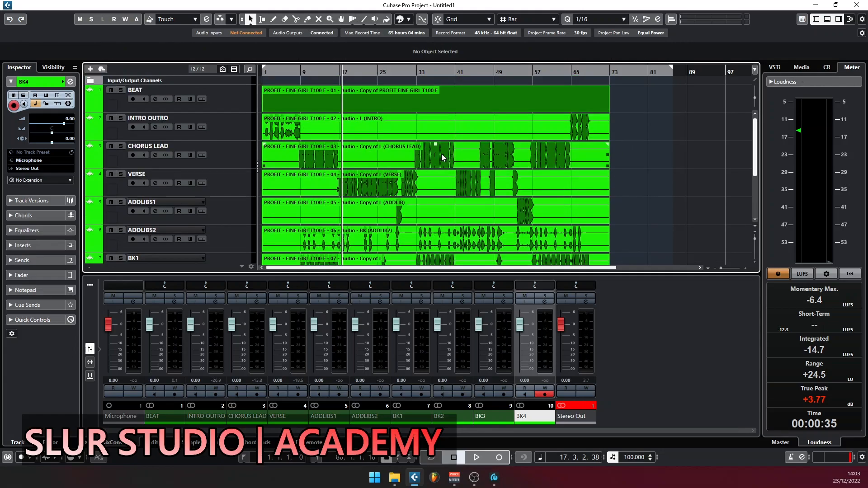
{"action": "key", "text": "z"}
{"action": "key", "text": "z"}
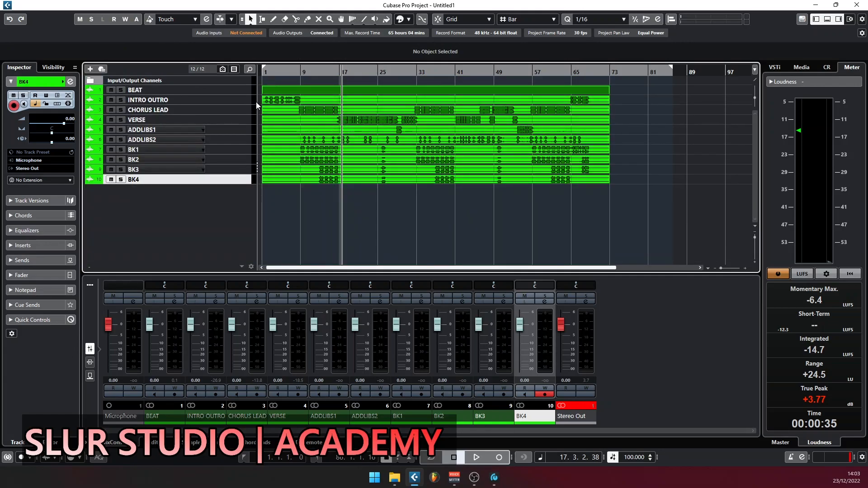
{"action": "left_click_drag", "start_coordinate": [631, 98], "coordinate": [265, 144]}
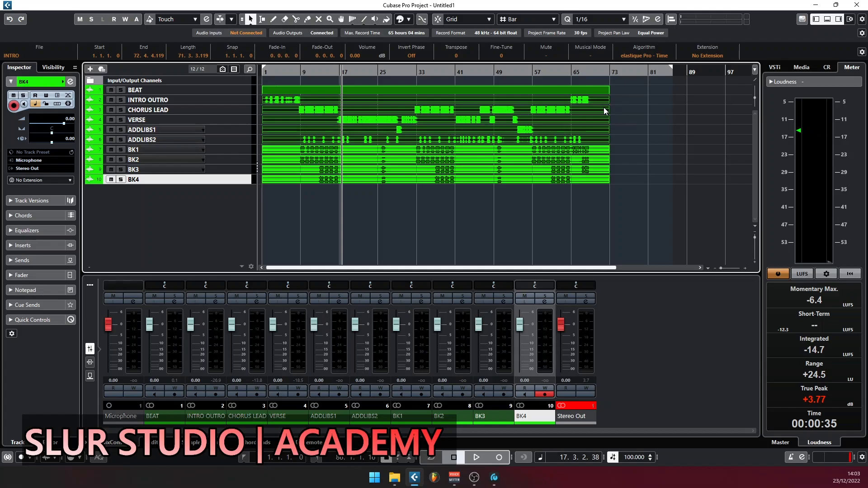
Open the Pool window, move it over the middle of the project and make it narrower.
{"action": "key", "text": "ctrl+p"}
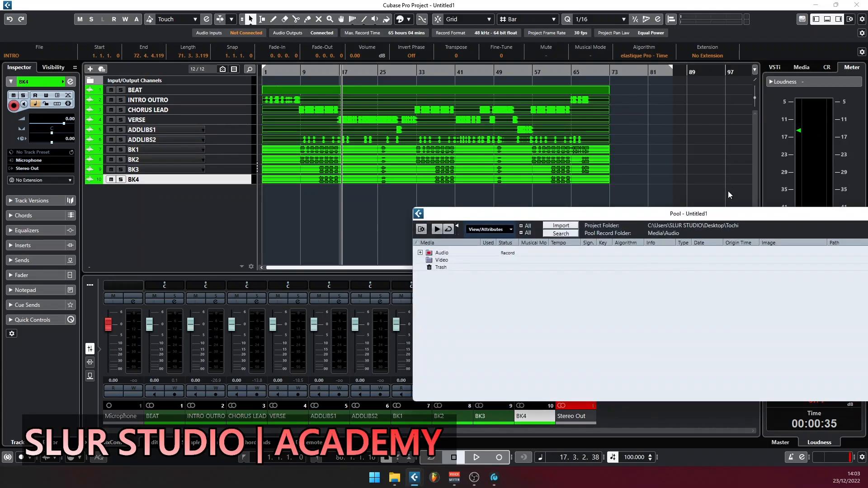
{"action": "left_click_drag", "start_coordinate": [716, 216], "coordinate": [538, 139]}
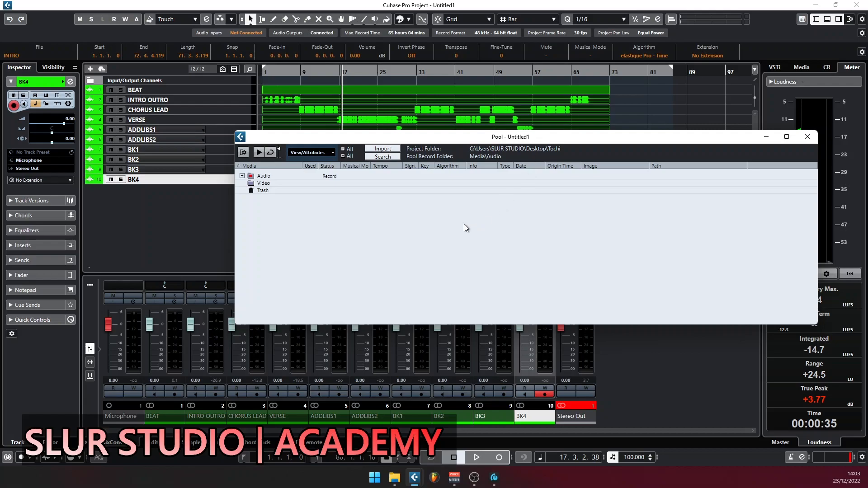
{"action": "left_click_drag", "start_coordinate": [819, 209], "coordinate": [687, 210]}
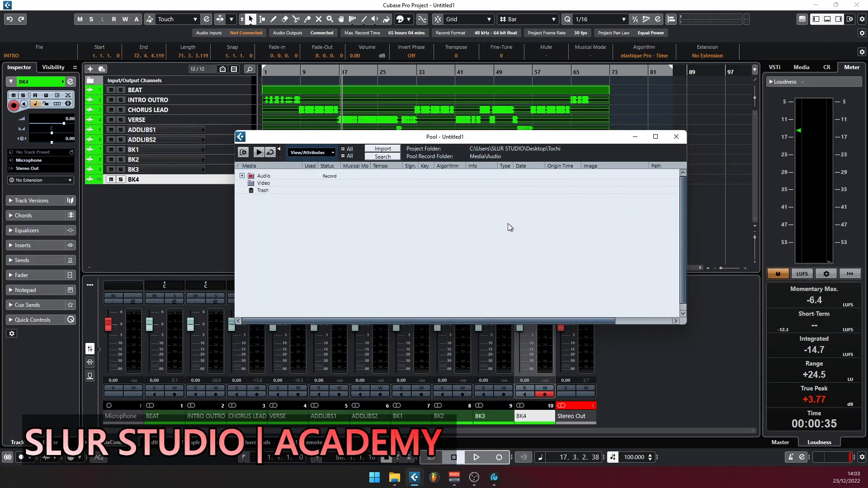
Select the INTRO, CHORUS LEAD, VERSE, ADDLIB and ADDLIB2 audio files in the Pool and open their conversion options.
{"action": "left_click", "coordinate": [242, 176]}
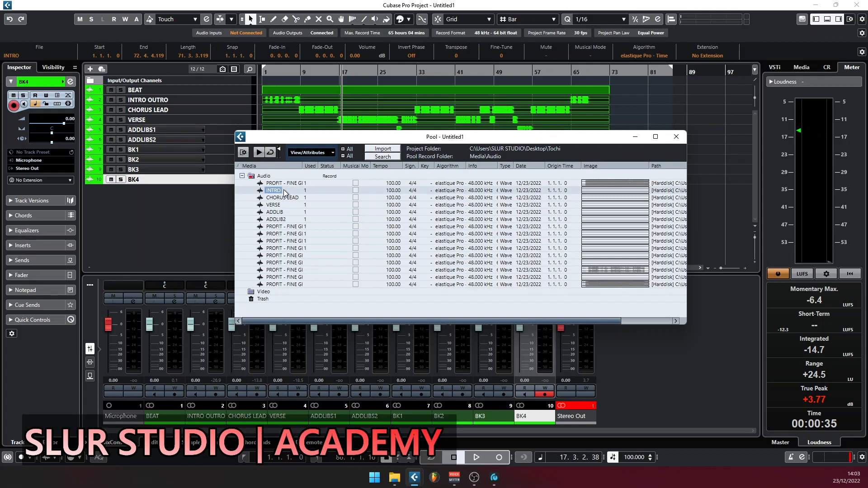
{"action": "left_click", "coordinate": [282, 219], "text": "shift"}
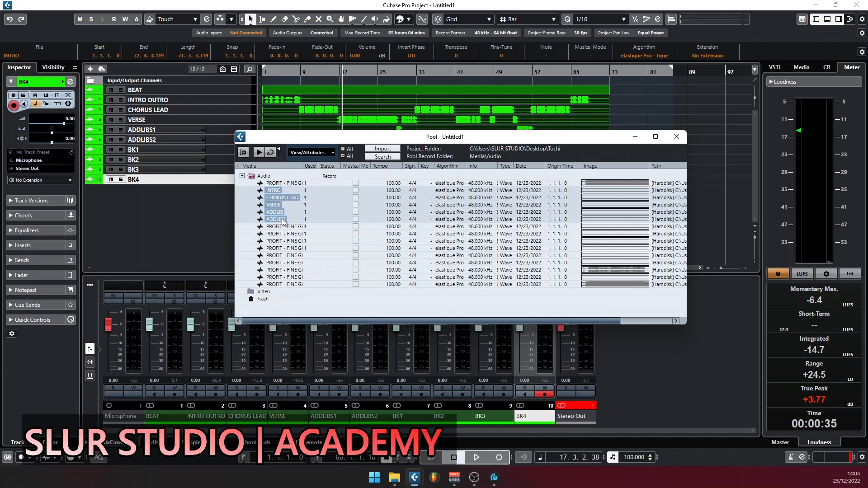
{"action": "right_click", "coordinate": [274, 192]}
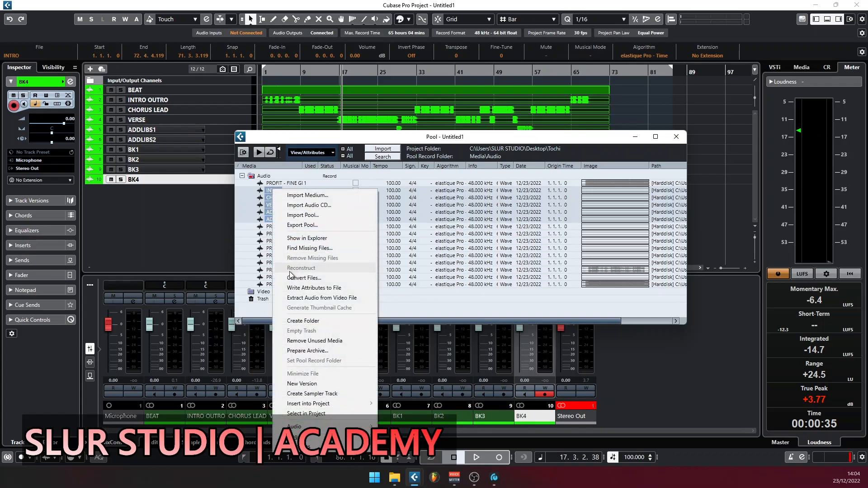
{"action": "left_click", "coordinate": [325, 278]}
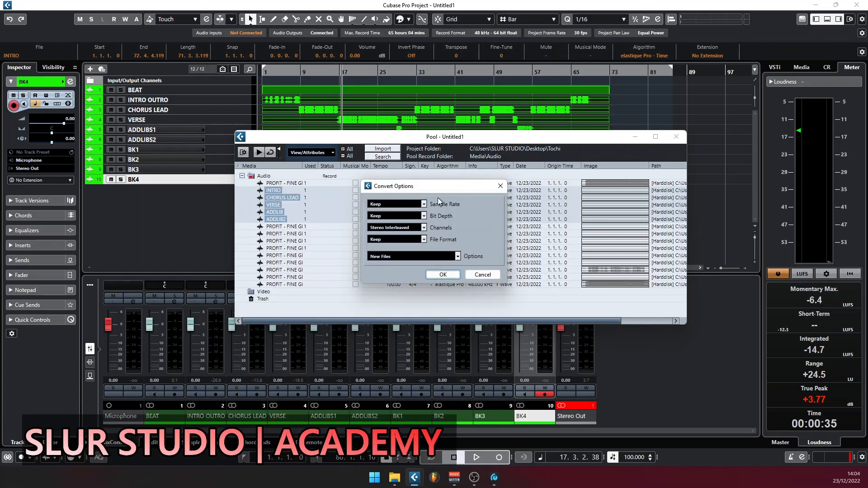
Convert the selected files to Mono with the Replace Files option, keeping the other settings, and close the Pool.
{"action": "left_click", "coordinate": [423, 229]}
{"action": "left_click", "coordinate": [416, 251]}
{"action": "left_click", "coordinate": [457, 256]}
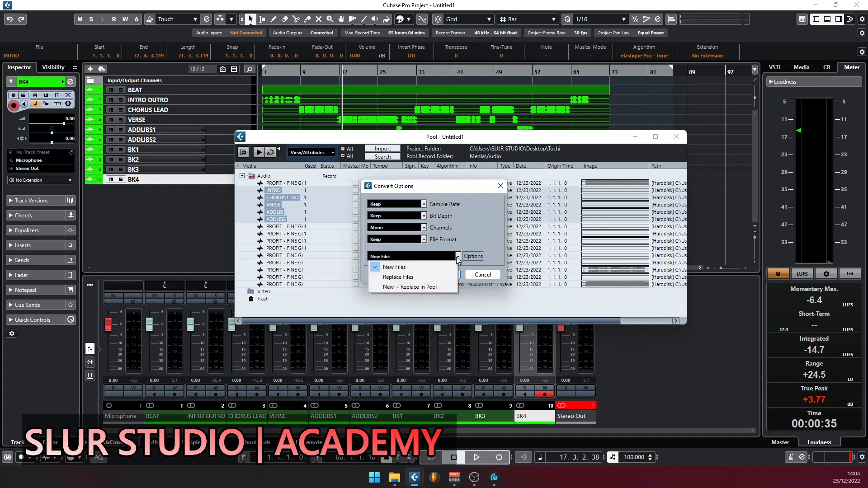
{"action": "left_click", "coordinate": [409, 278]}
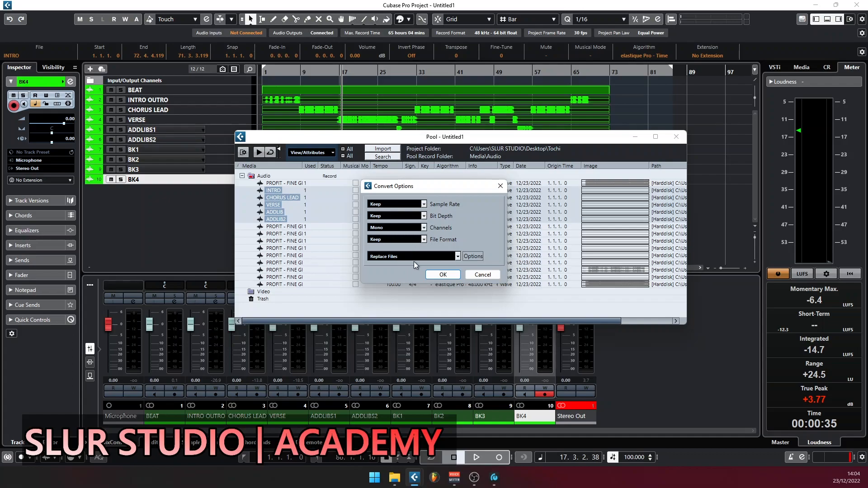
{"action": "left_click", "coordinate": [443, 274]}
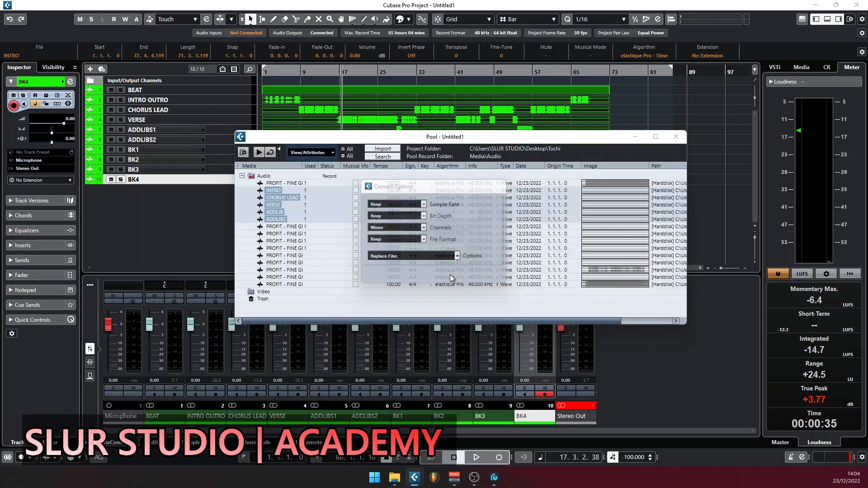
{"action": "left_click", "coordinate": [418, 256]}
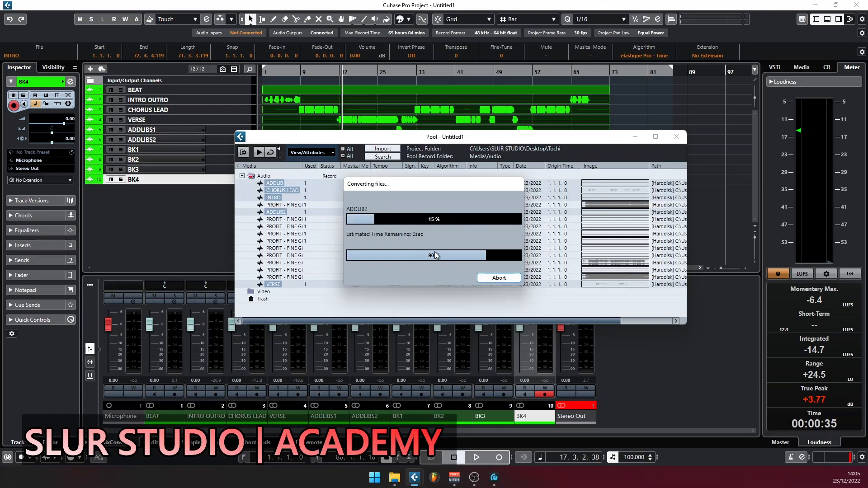
{"action": "left_click_drag", "start_coordinate": [468, 318], "coordinate": [637, 156]}
{"action": "left_click", "coordinate": [671, 136]}
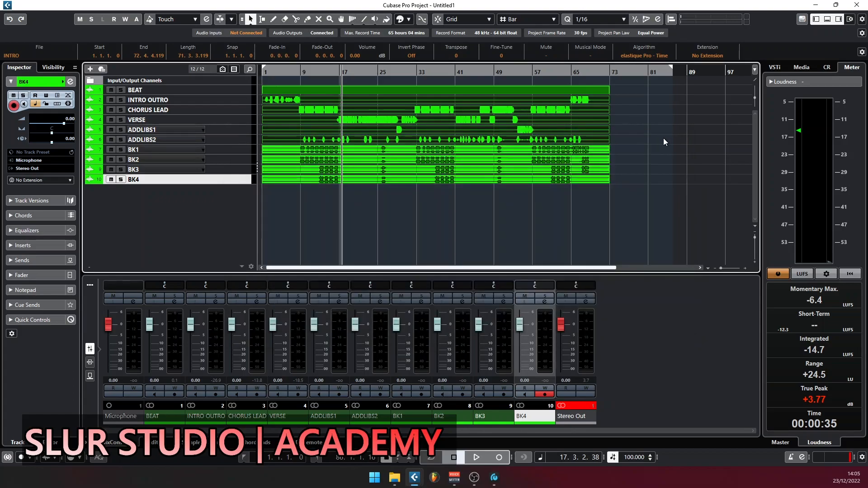
Temporarily enlarge the INTRO OUTRO track to examine its waveform, restore the track height and clear the clip selection.
{"action": "left_click", "coordinate": [229, 100]}
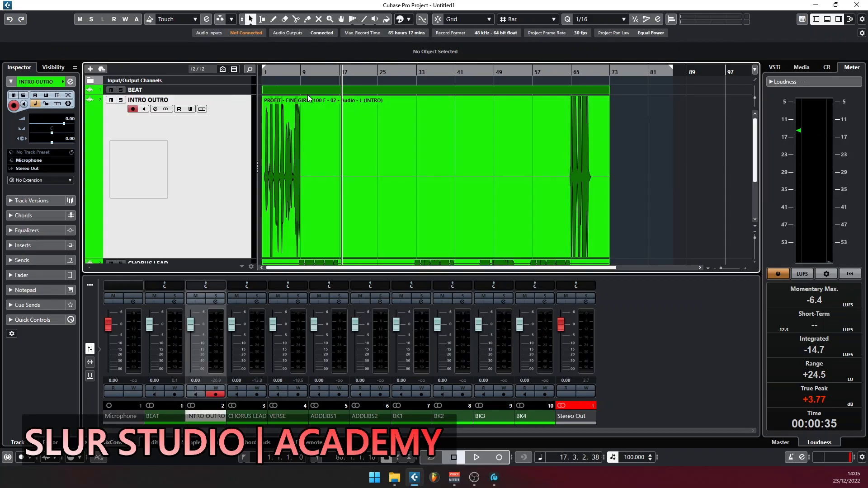
{"action": "left_click", "coordinate": [331, 179]}
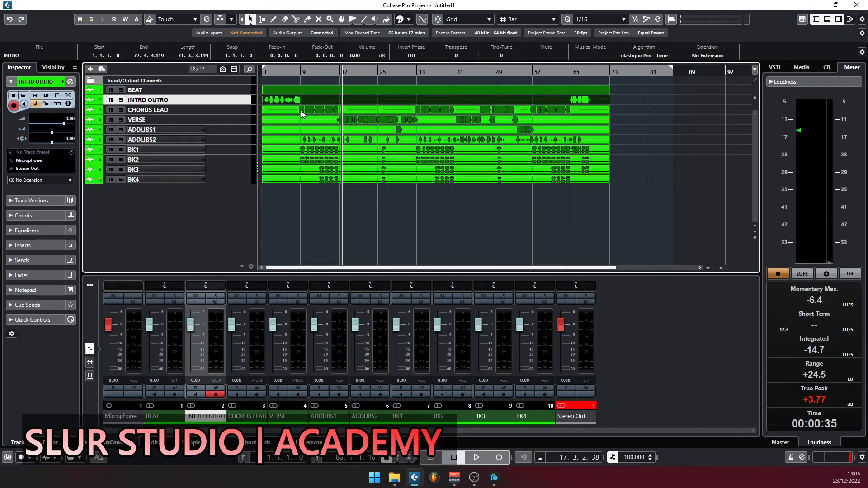
{"action": "left_click", "coordinate": [305, 109]}
{"action": "key", "text": "z"}
{"action": "key", "text": "z"}
{"action": "left_click", "coordinate": [636, 157]}
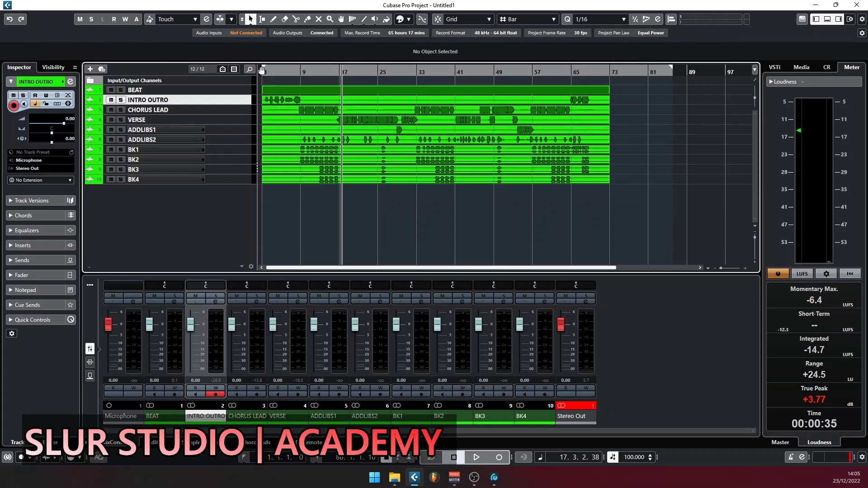
Return the playhead to the start of the project and show the insert slots in the mixer.
{"action": "left_click", "coordinate": [262, 69]}
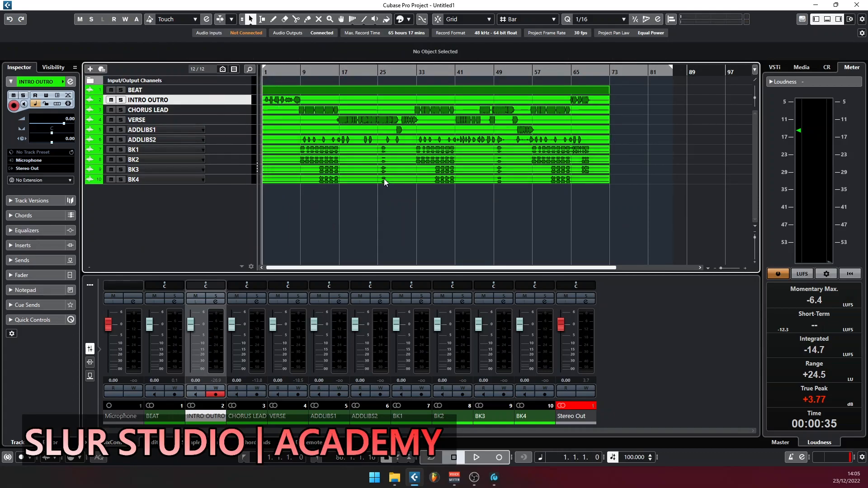
{"action": "left_click_drag", "start_coordinate": [636, 86], "coordinate": [333, 190]}
{"action": "left_click", "coordinate": [378, 209]}
{"action": "left_click", "coordinate": [90, 362]}
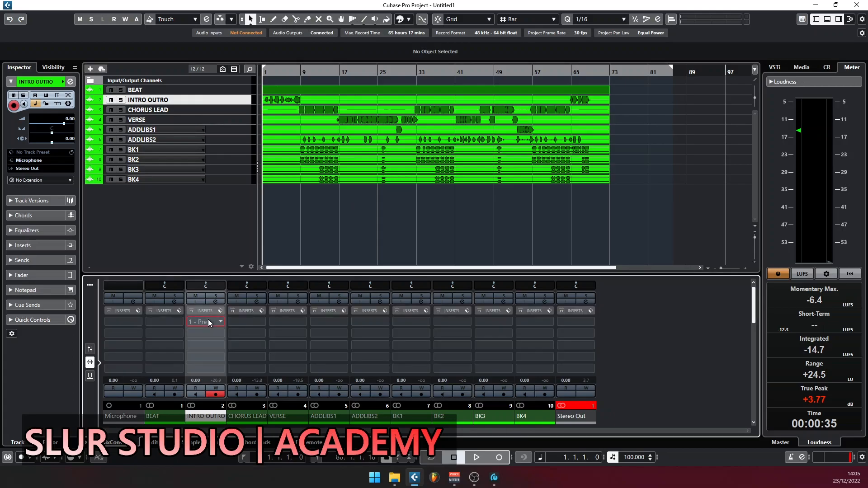
{"action": "left_click", "coordinate": [208, 320]}
{"action": "left_click", "coordinate": [331, 193]}
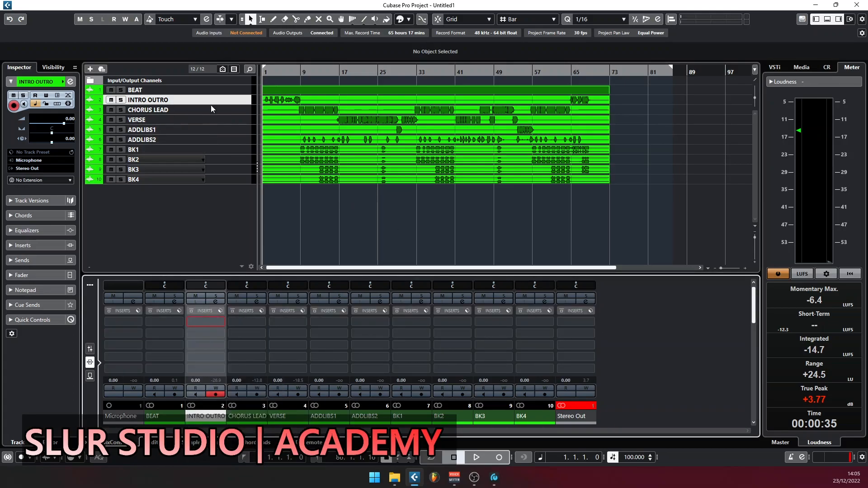
{"action": "left_click_drag", "start_coordinate": [495, 211], "coordinate": [194, 105]}
{"action": "left_click", "coordinate": [408, 209]}
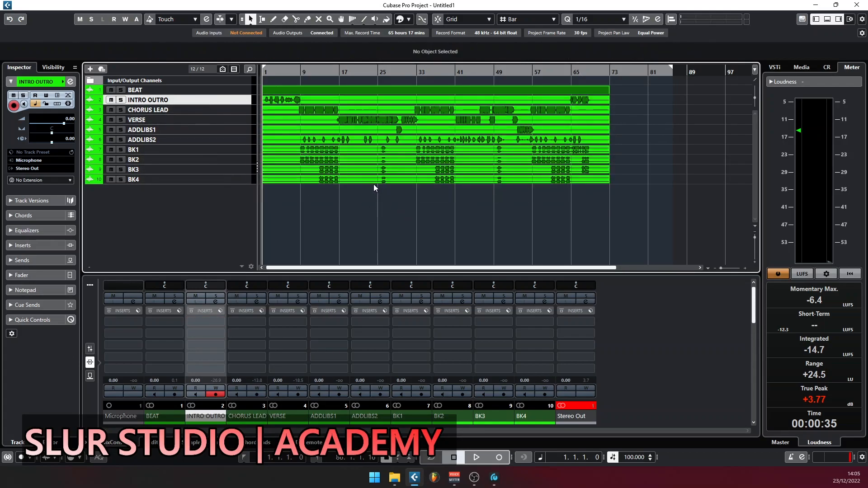